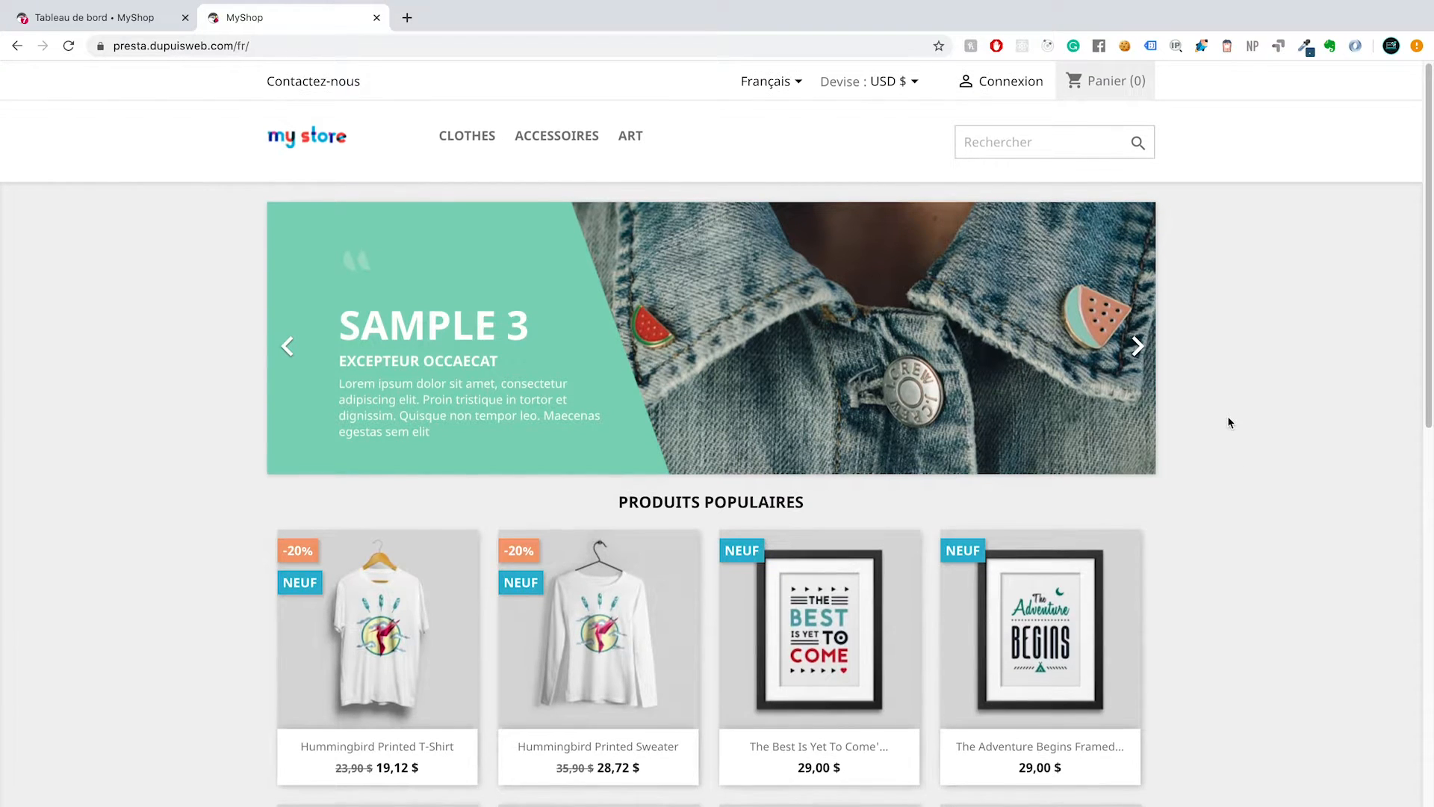
Step: Switch to the shop's back office and open the Clothes category from the product catalogue's categories for editing
left_click(96, 17)
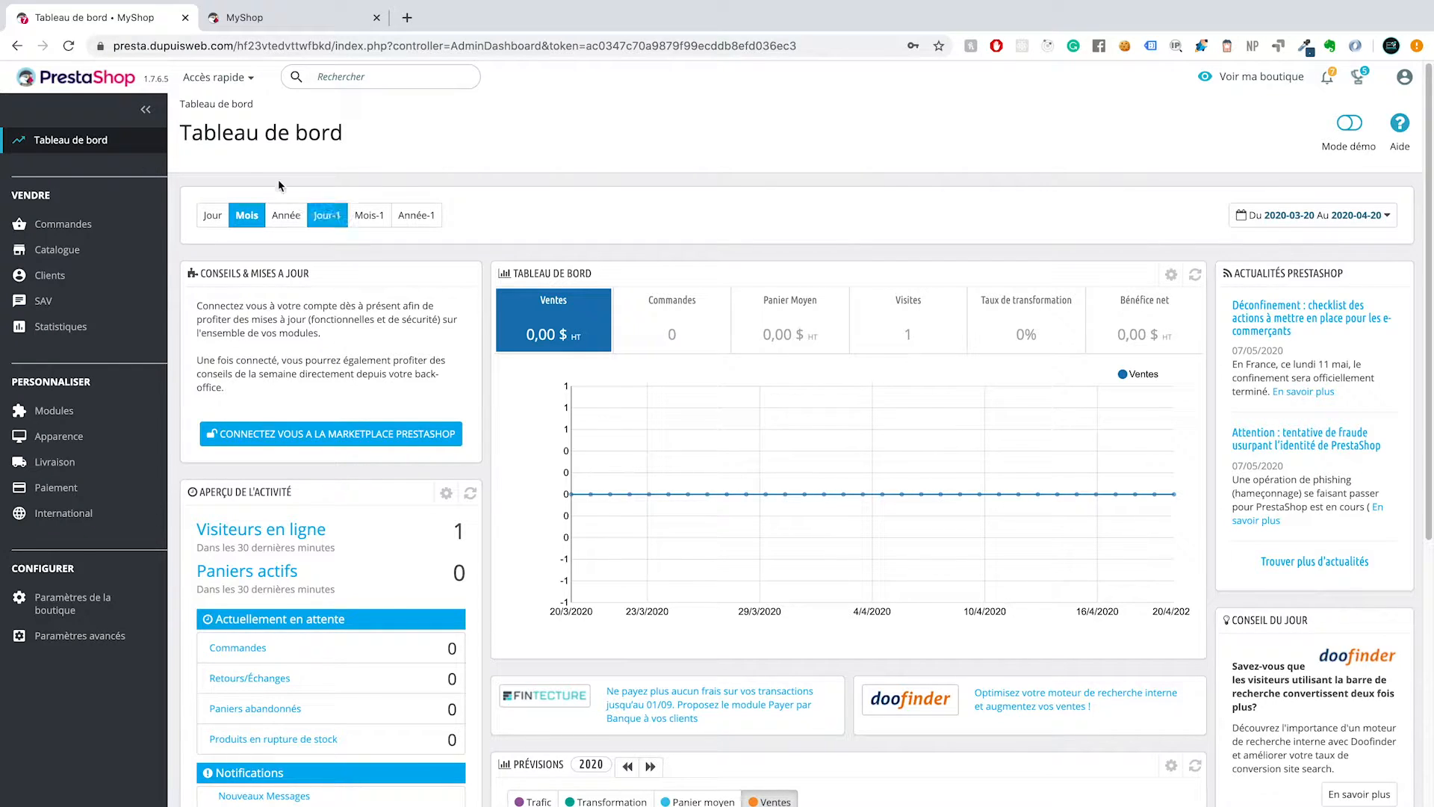
left_click(80, 261)
left_click(67, 302)
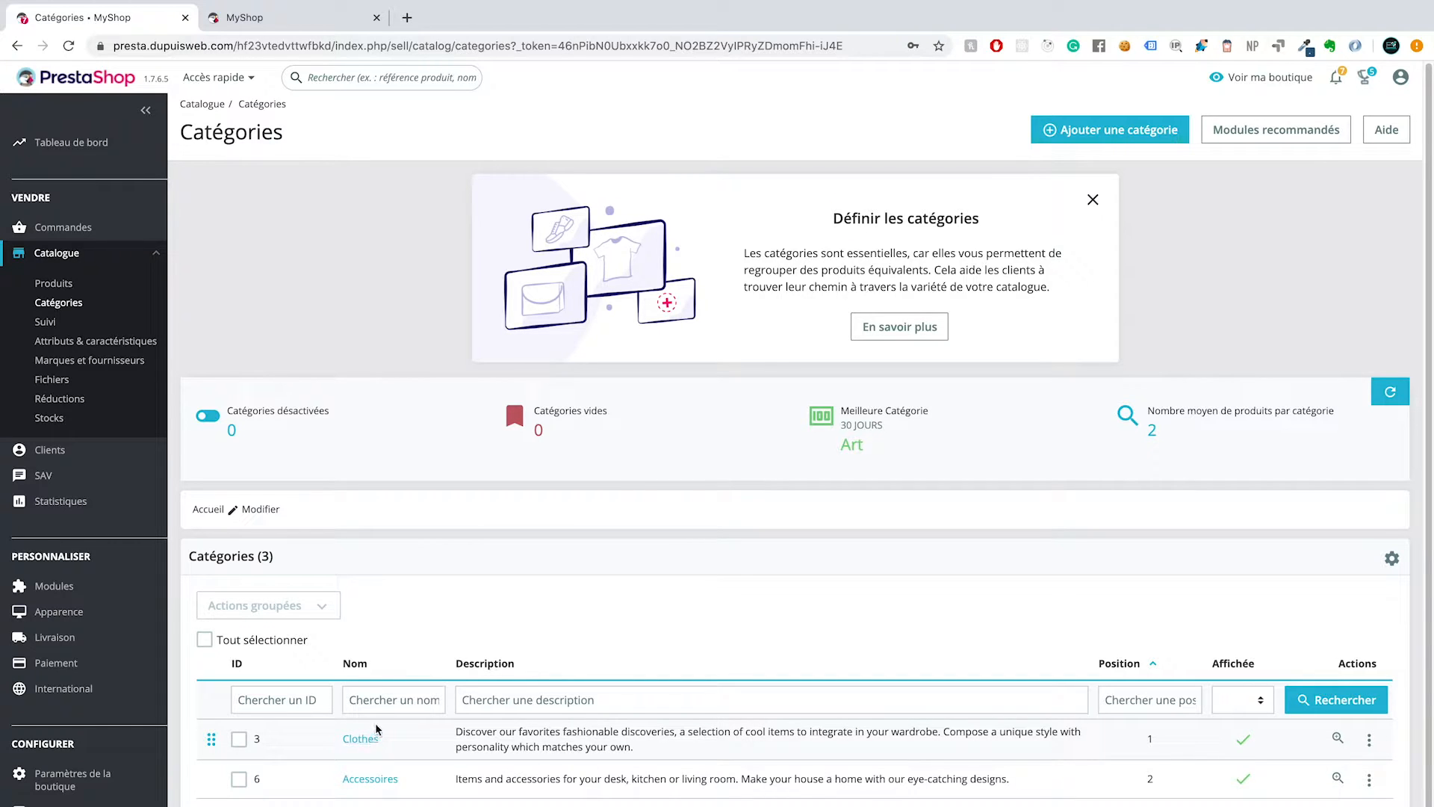
scroll(445, 624, "down", 1)
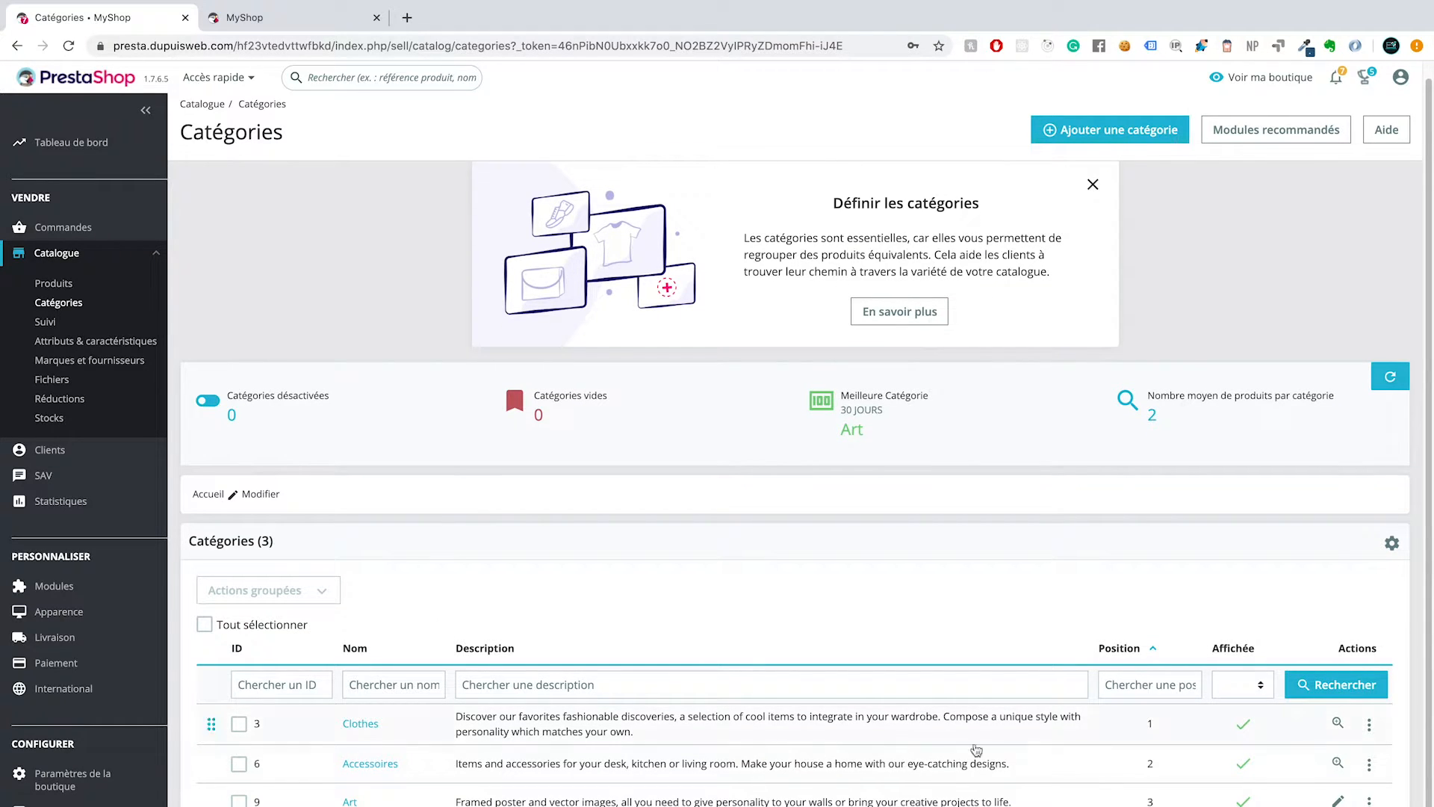
left_click(1371, 726)
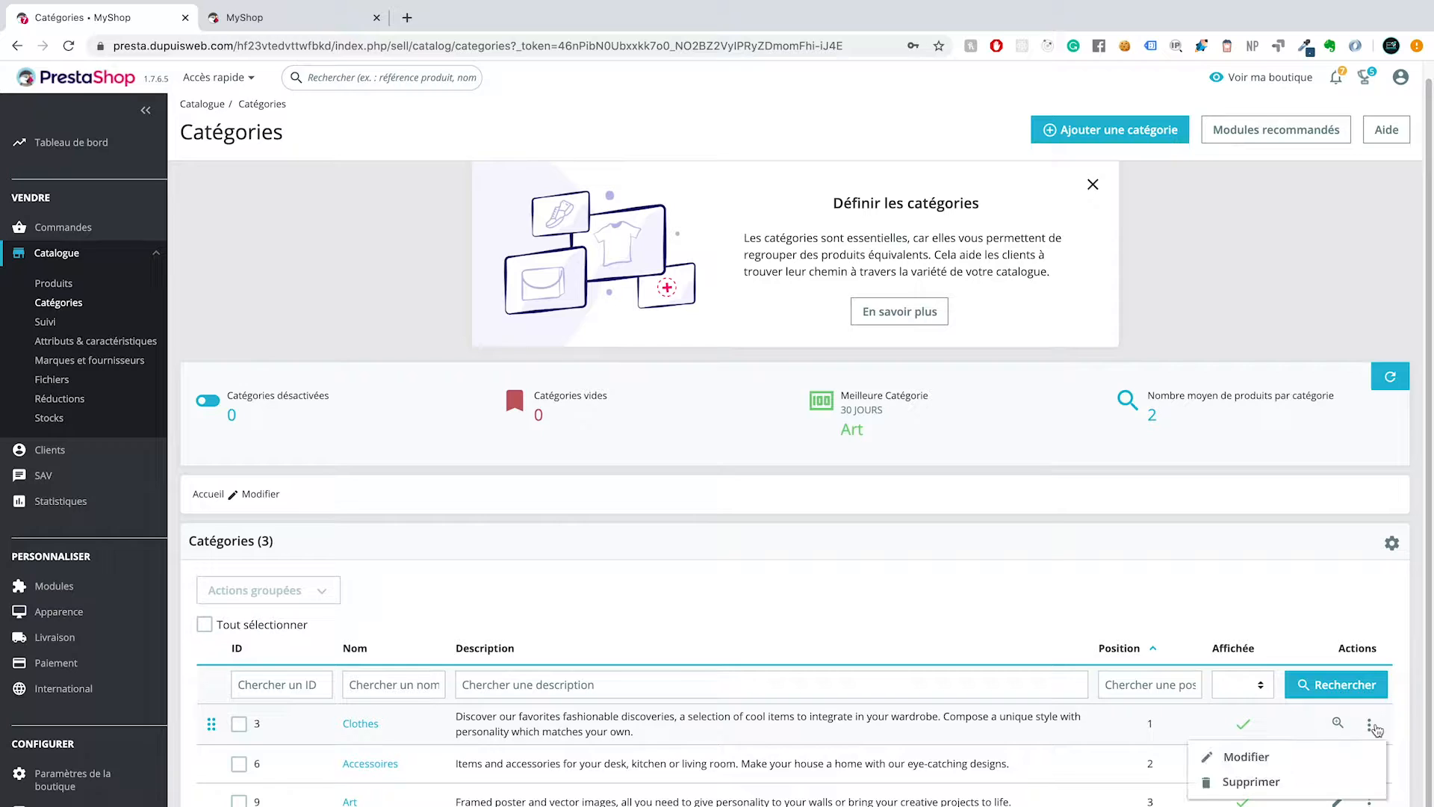
left_click(1336, 758)
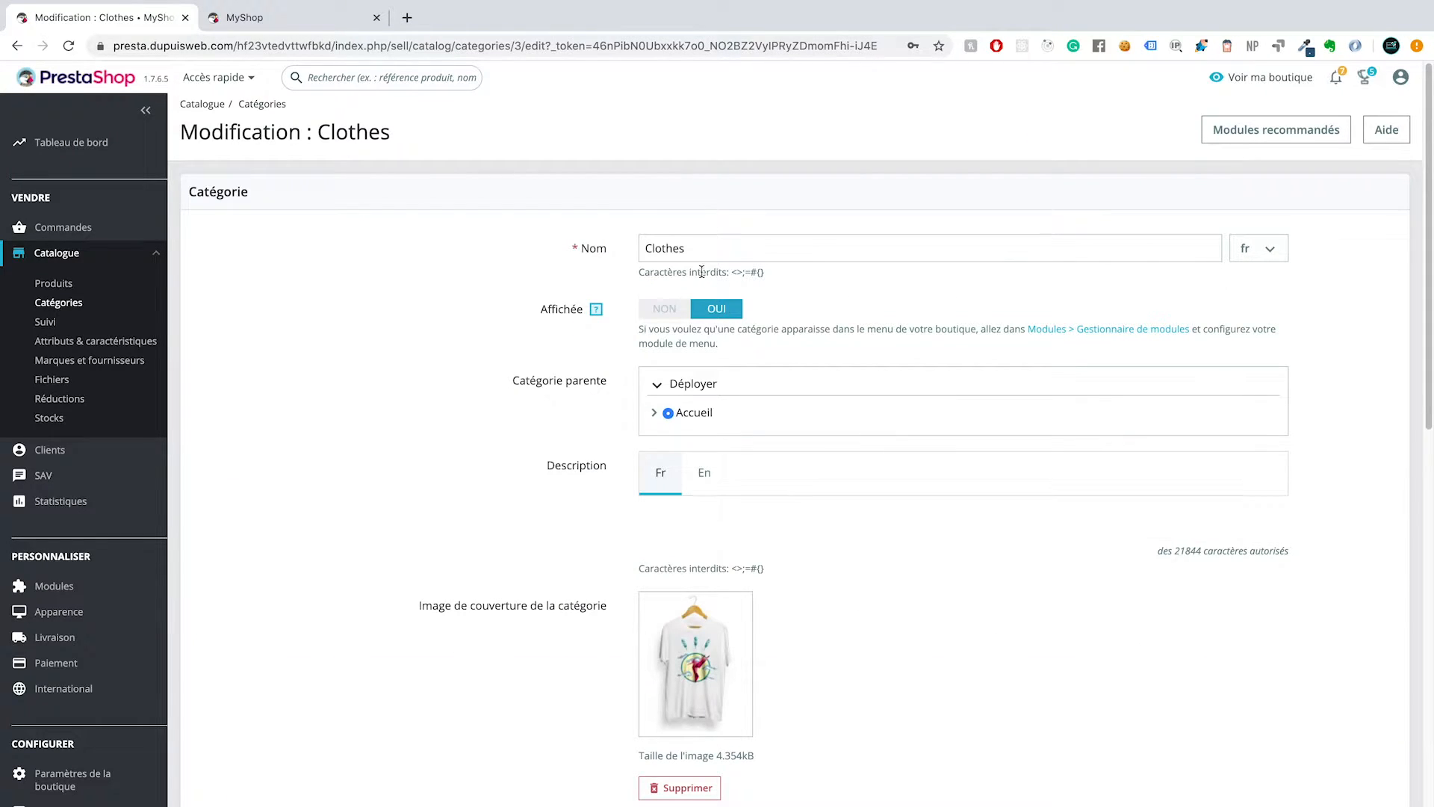
Step: Rename the category as "Vêtements" for the French language
double_click(708, 246)
type("V")
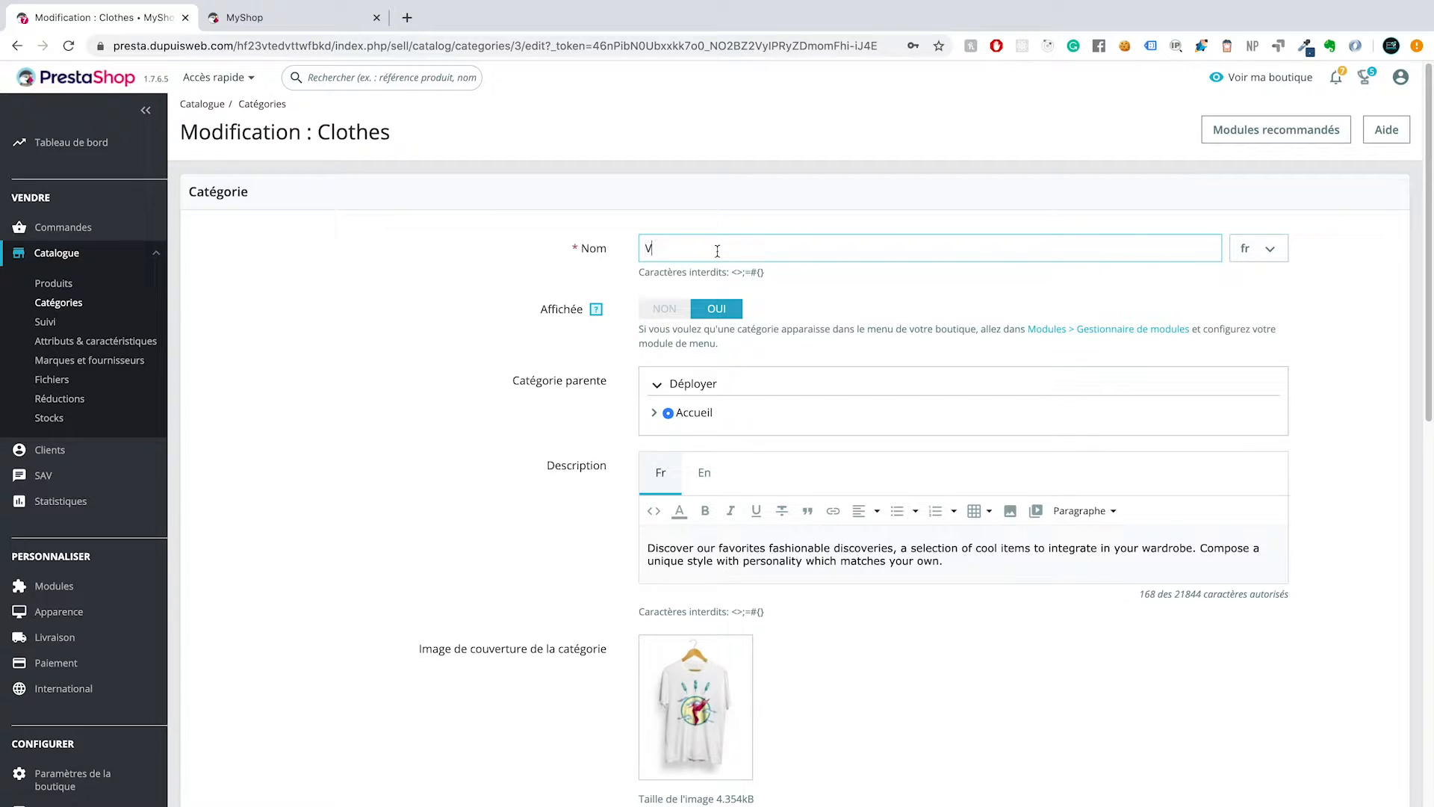
type("êtemen")
left_click(1280, 256)
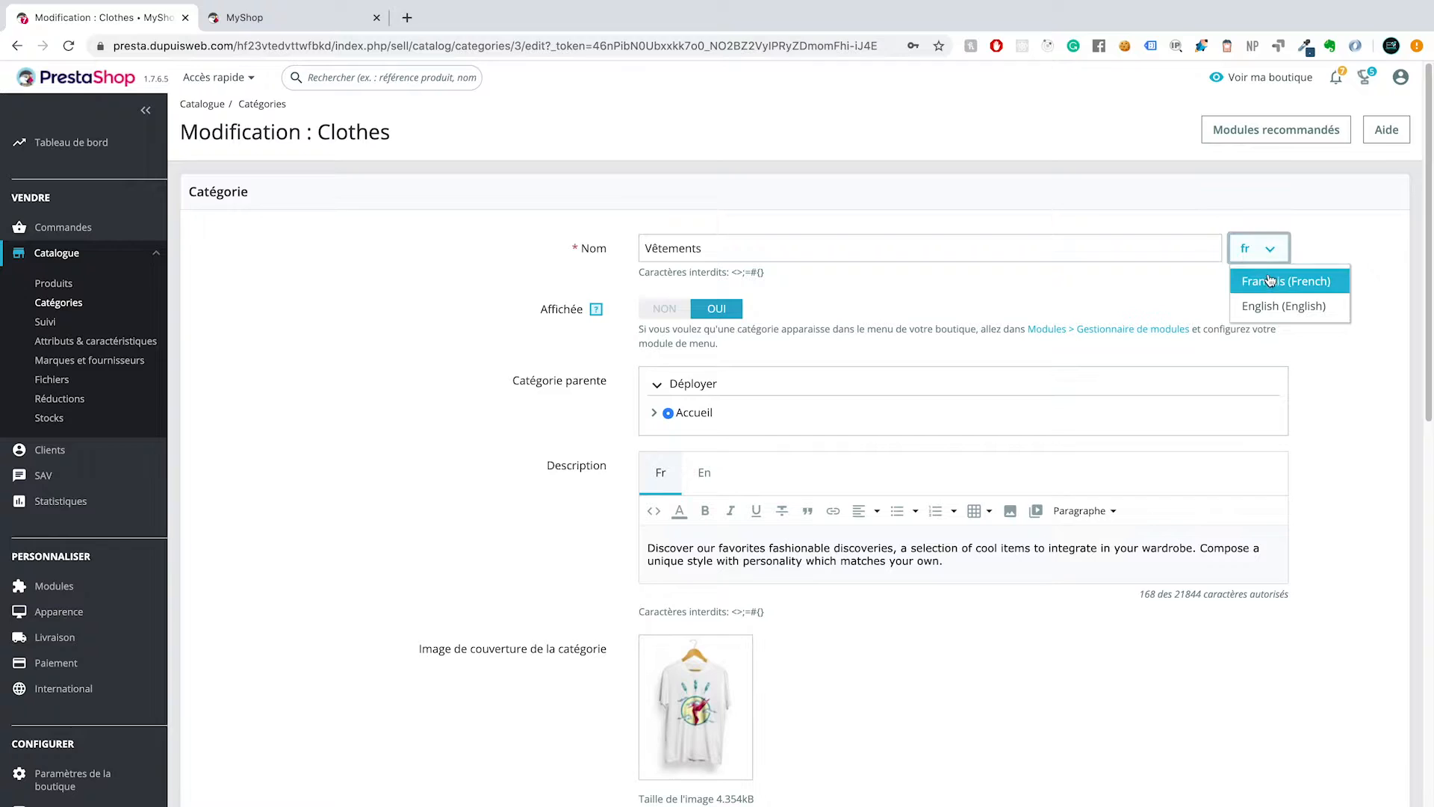
left_click(1270, 278)
Step: Examine the parent category tree, expanding Accueil and the Clothes subcategories
scroll(672, 360, "down", 2)
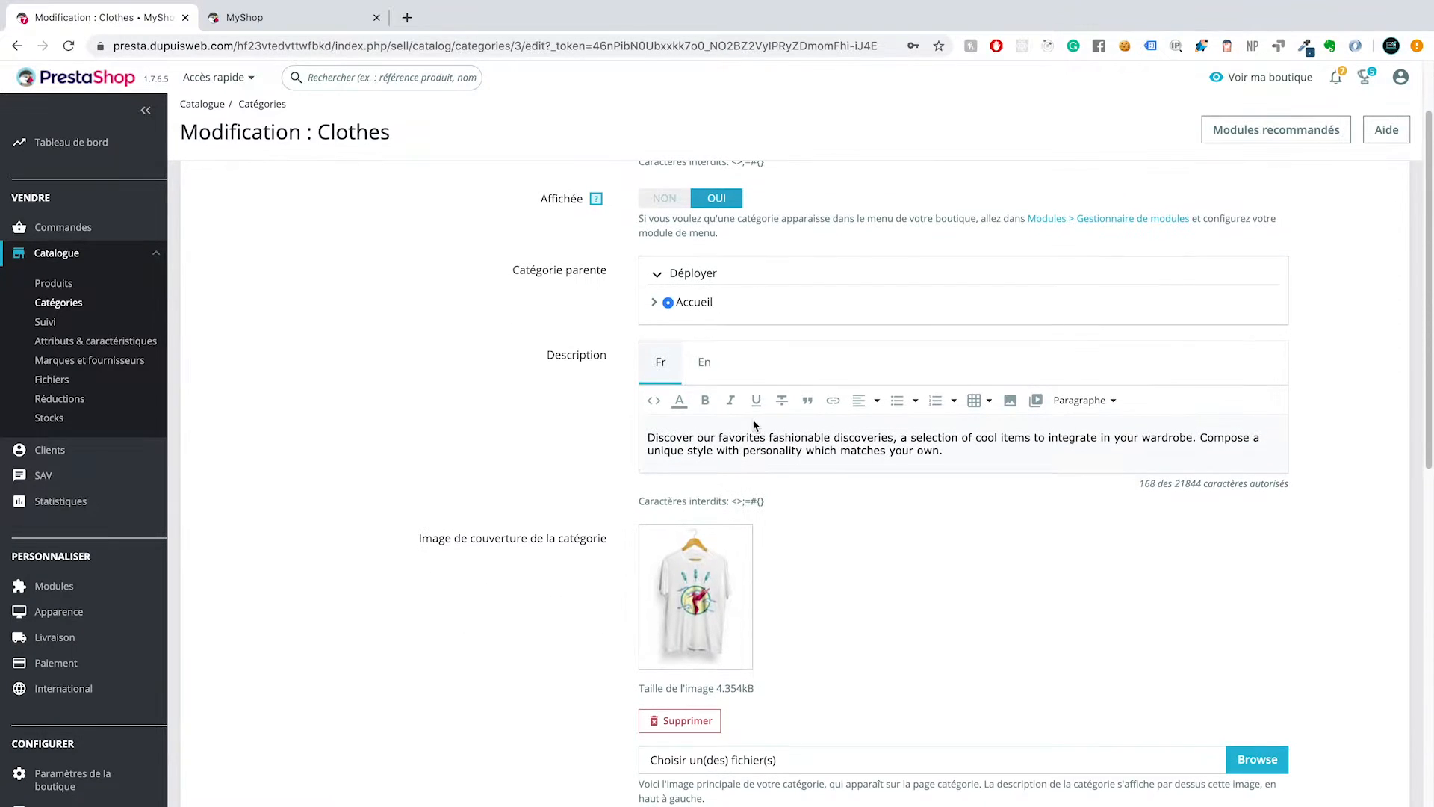
scroll(644, 342, "up", 1)
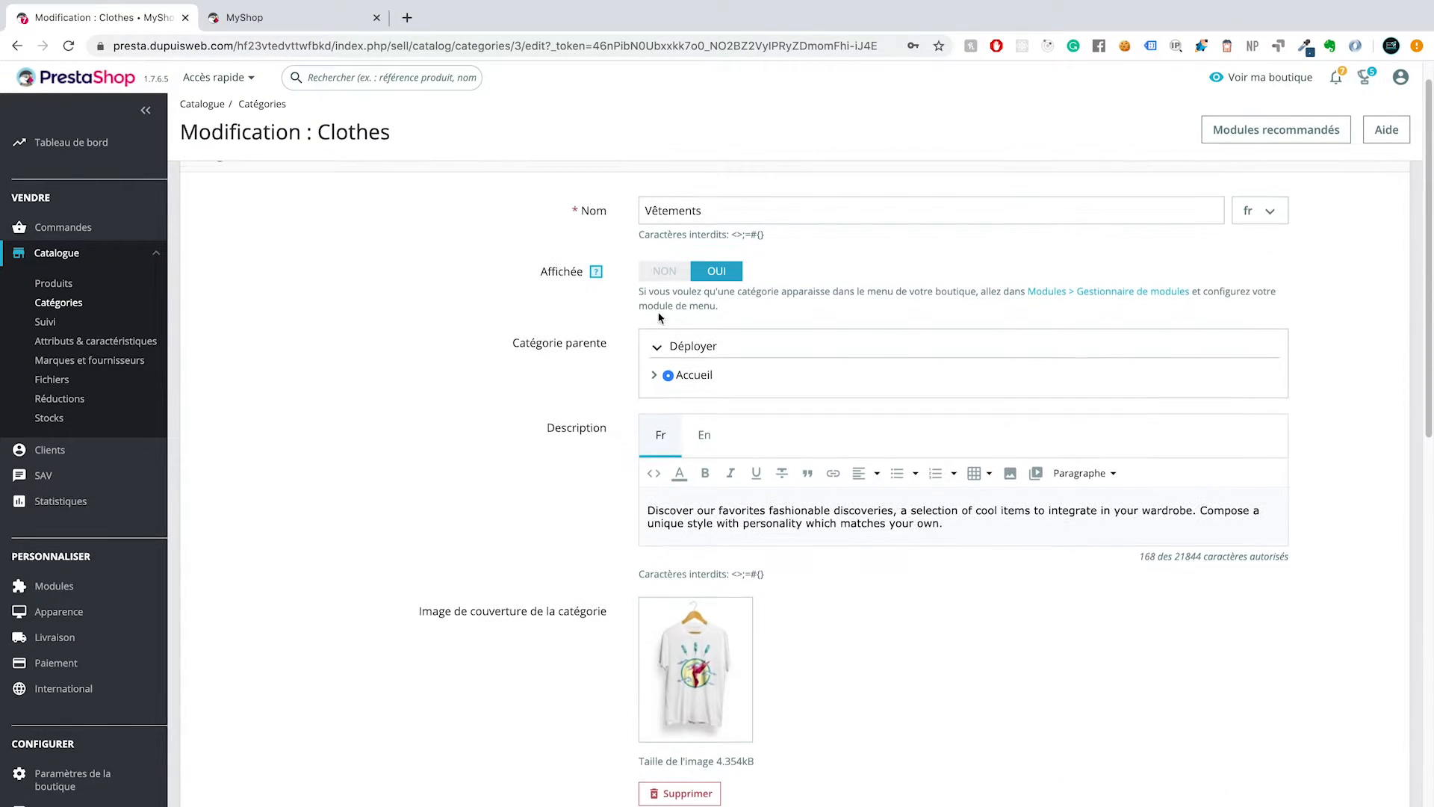
left_click(655, 376)
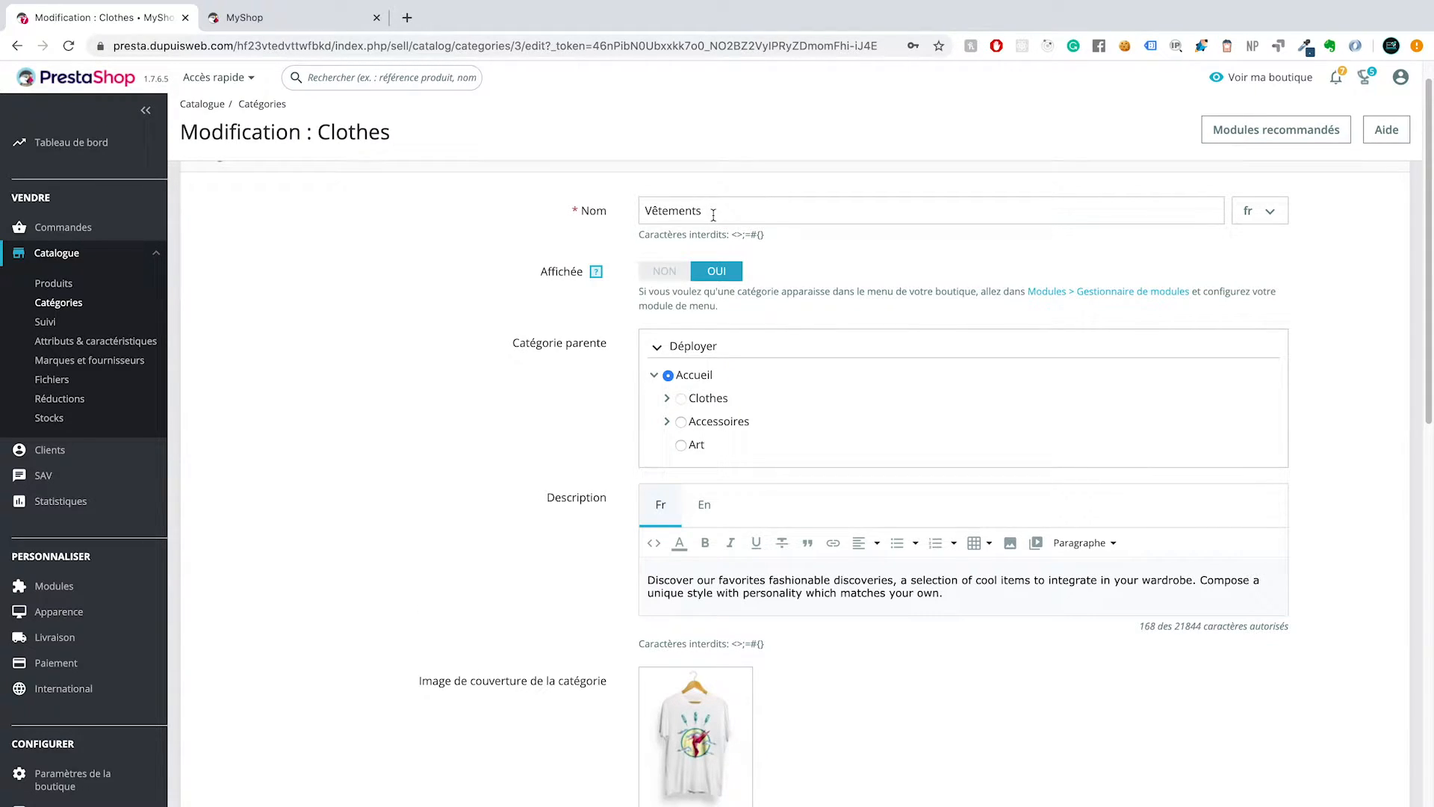
left_click(667, 402)
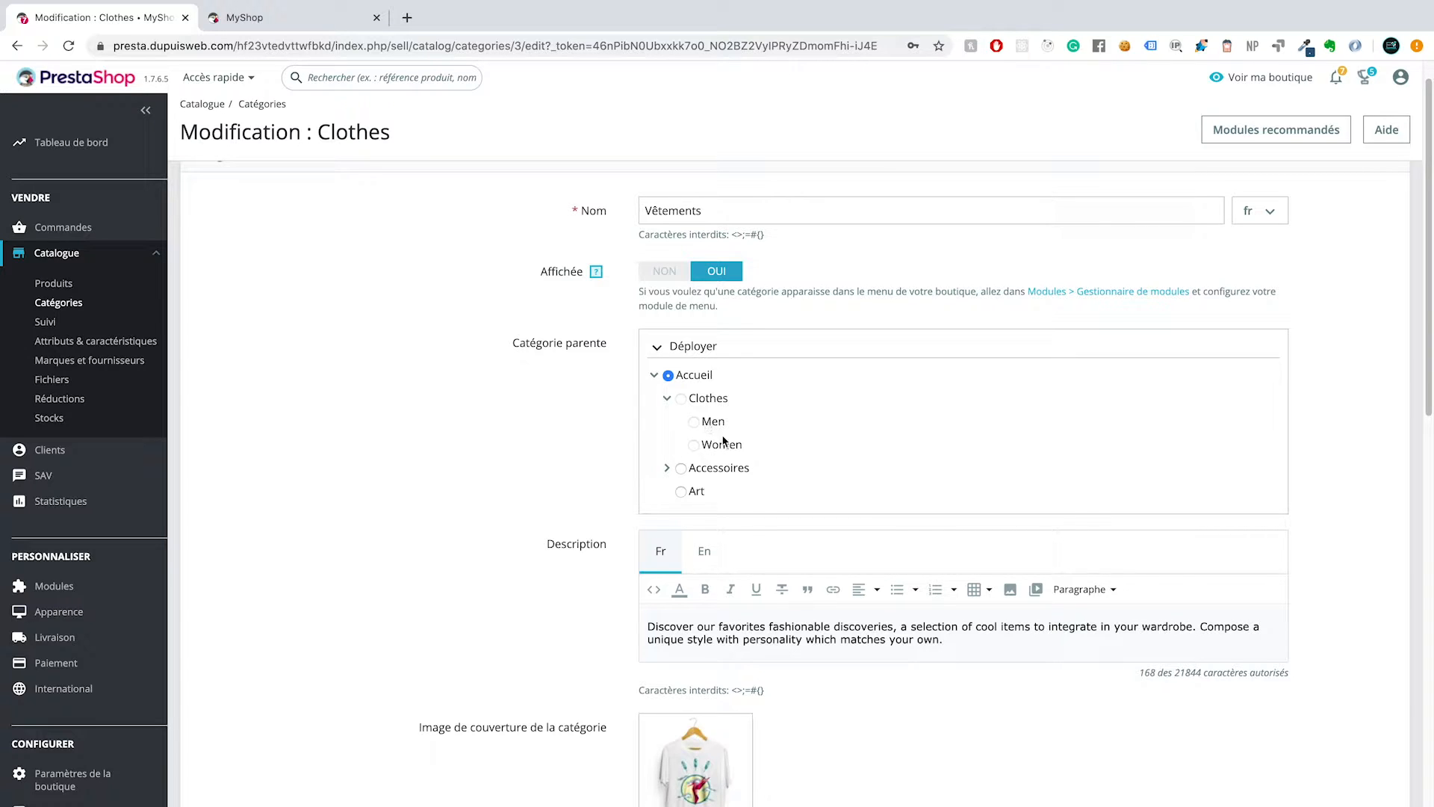
left_click(665, 399)
left_click(666, 398)
left_click(664, 398)
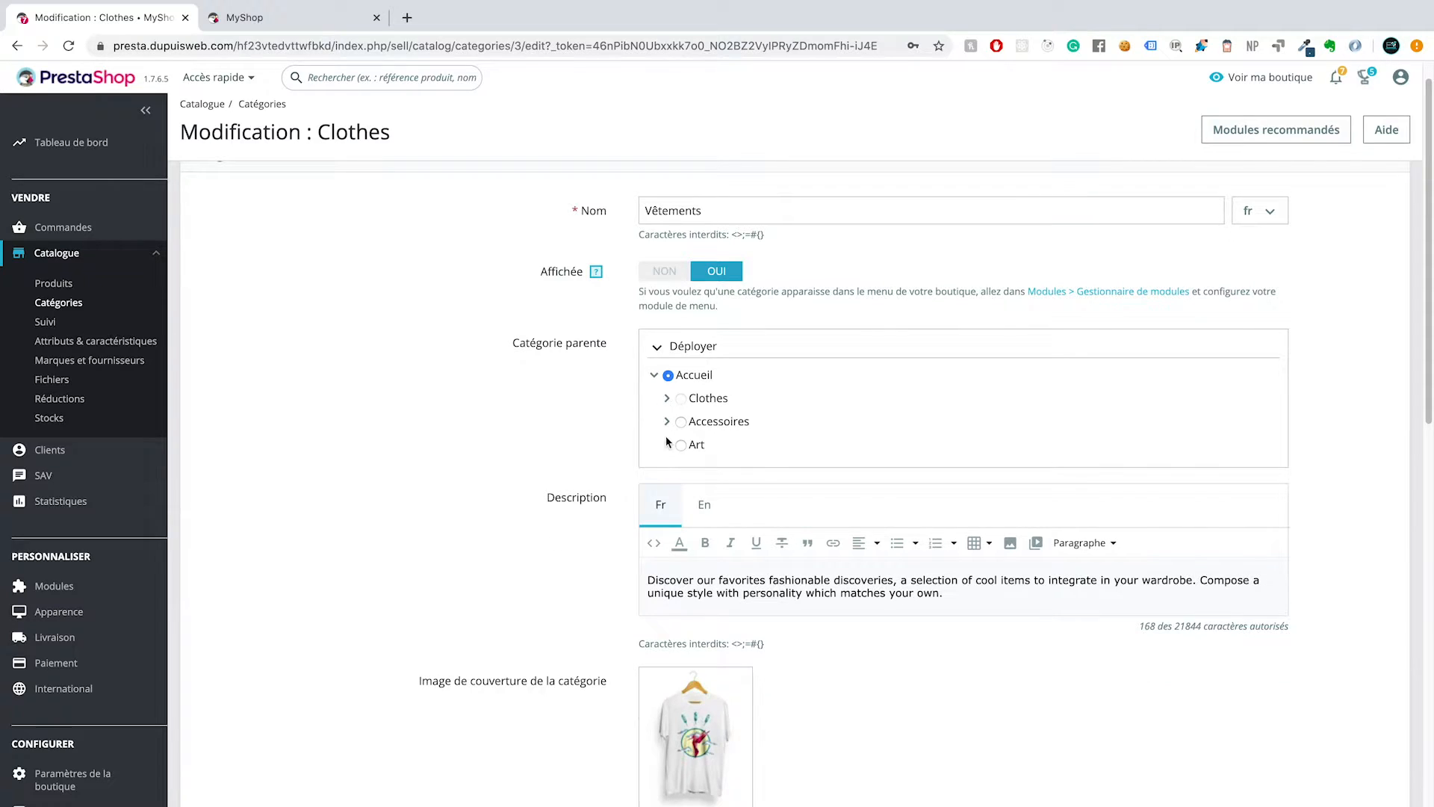
Step: Examine the category's French description, cover image and thumbnail settings
scroll(558, 430, "down", 1)
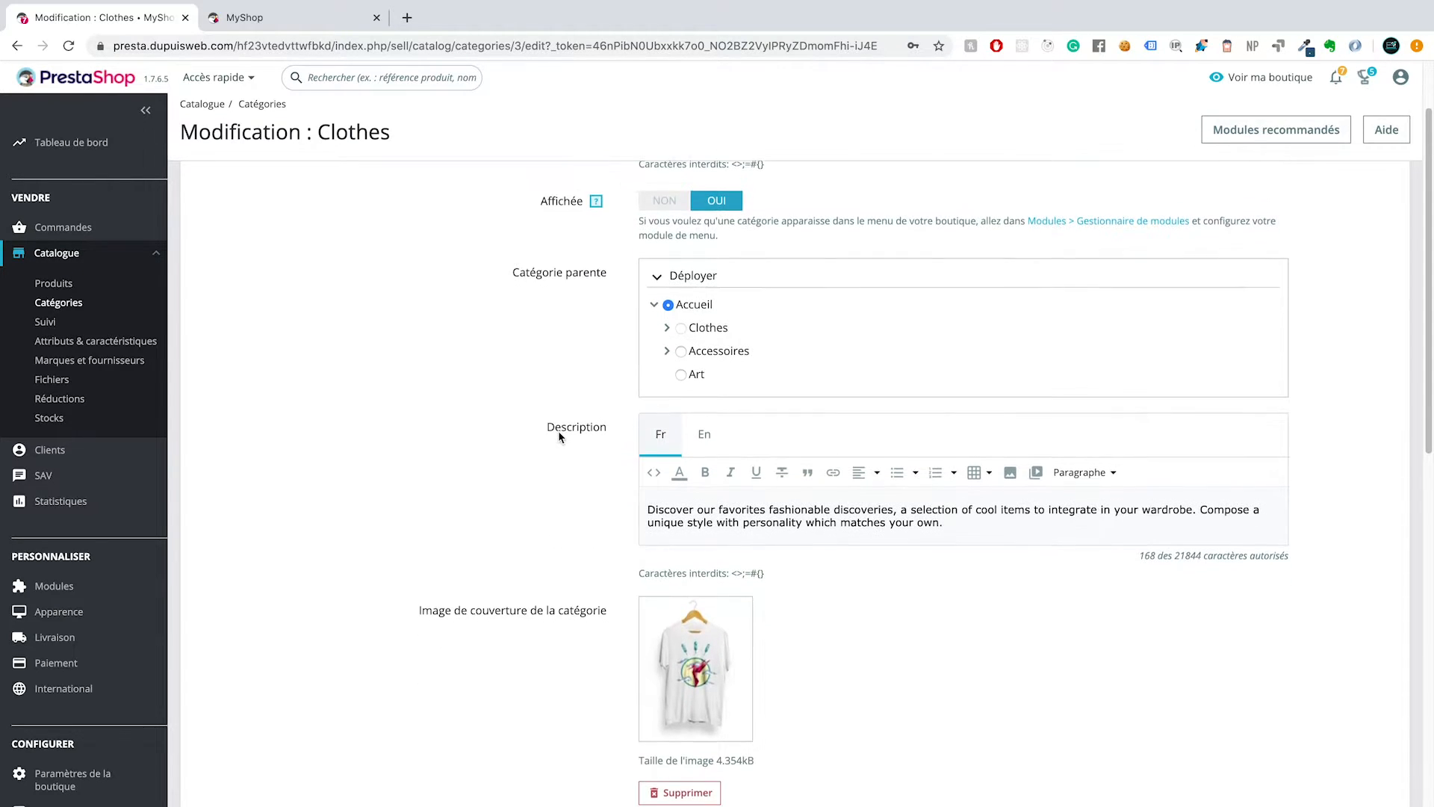
left_click_drag(959, 522, 614, 503)
left_click(502, 497)
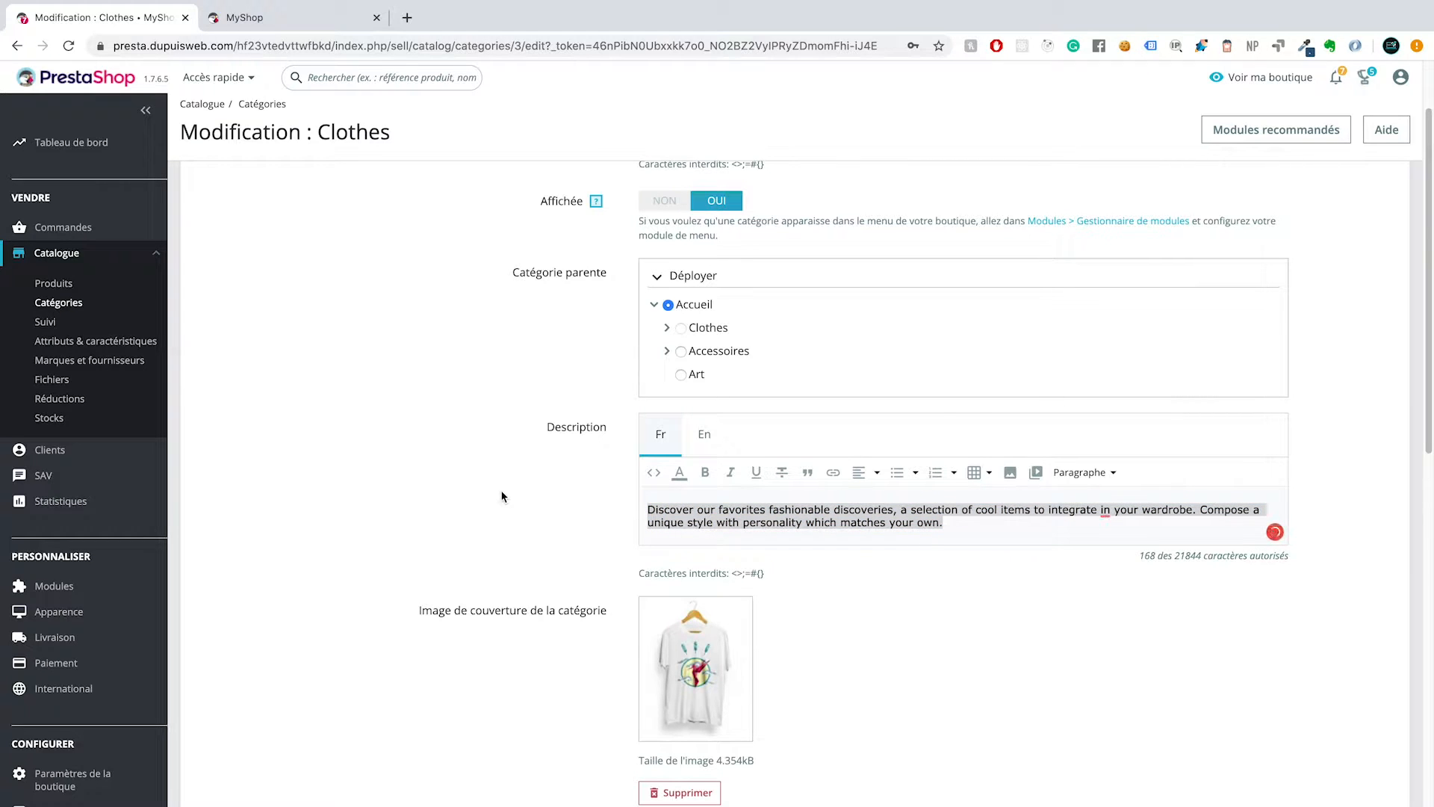
left_click(976, 526)
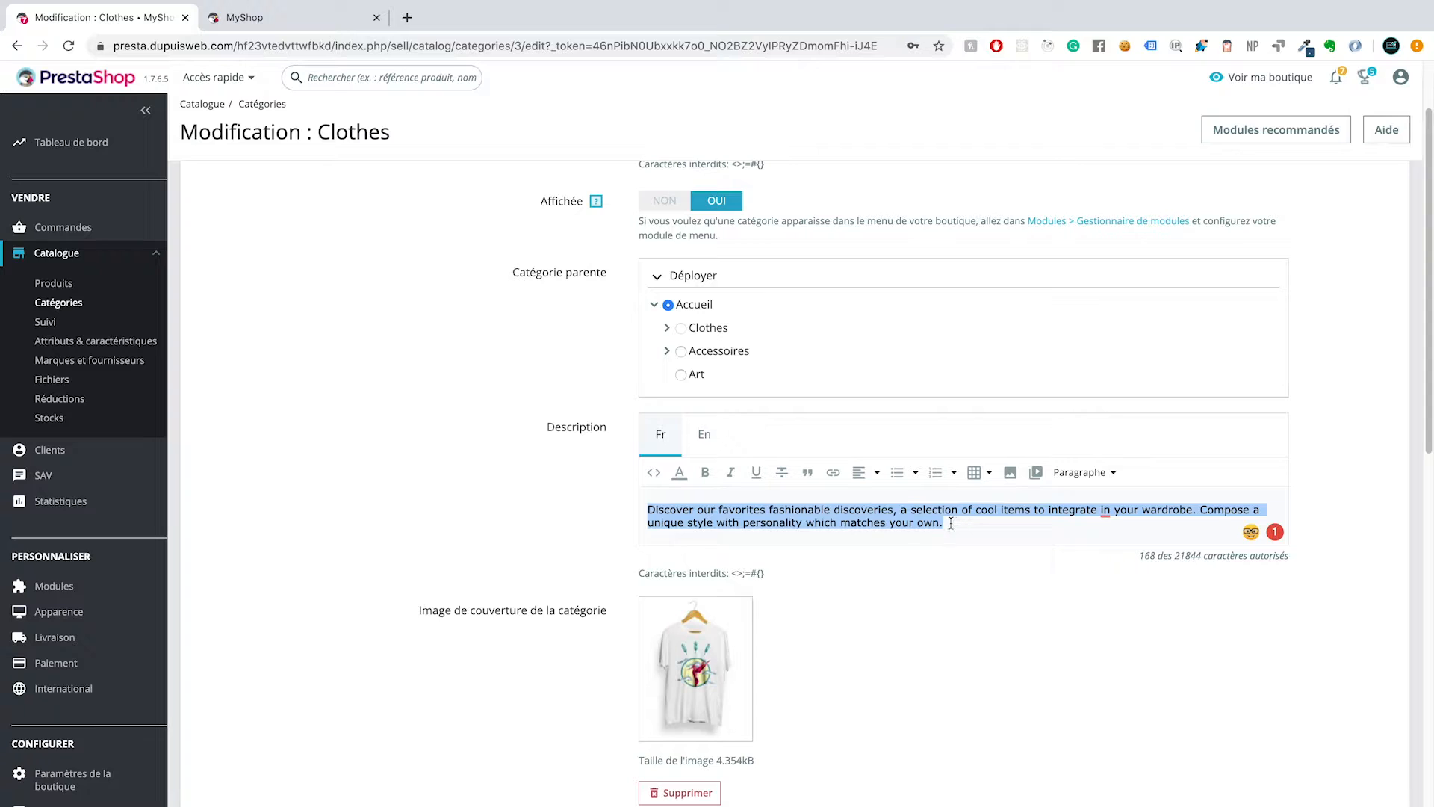
left_click(955, 524)
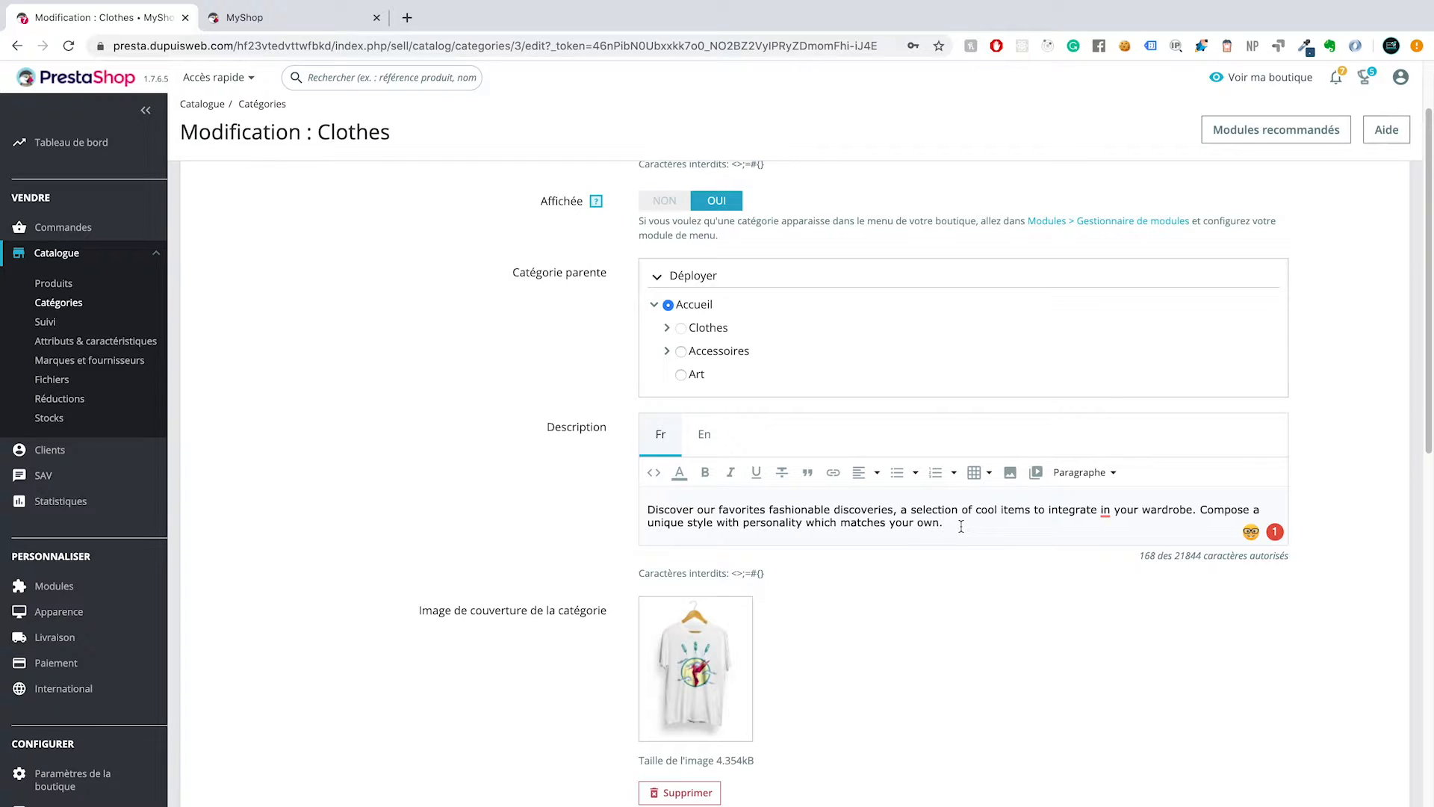
scroll(877, 615, "down", 5)
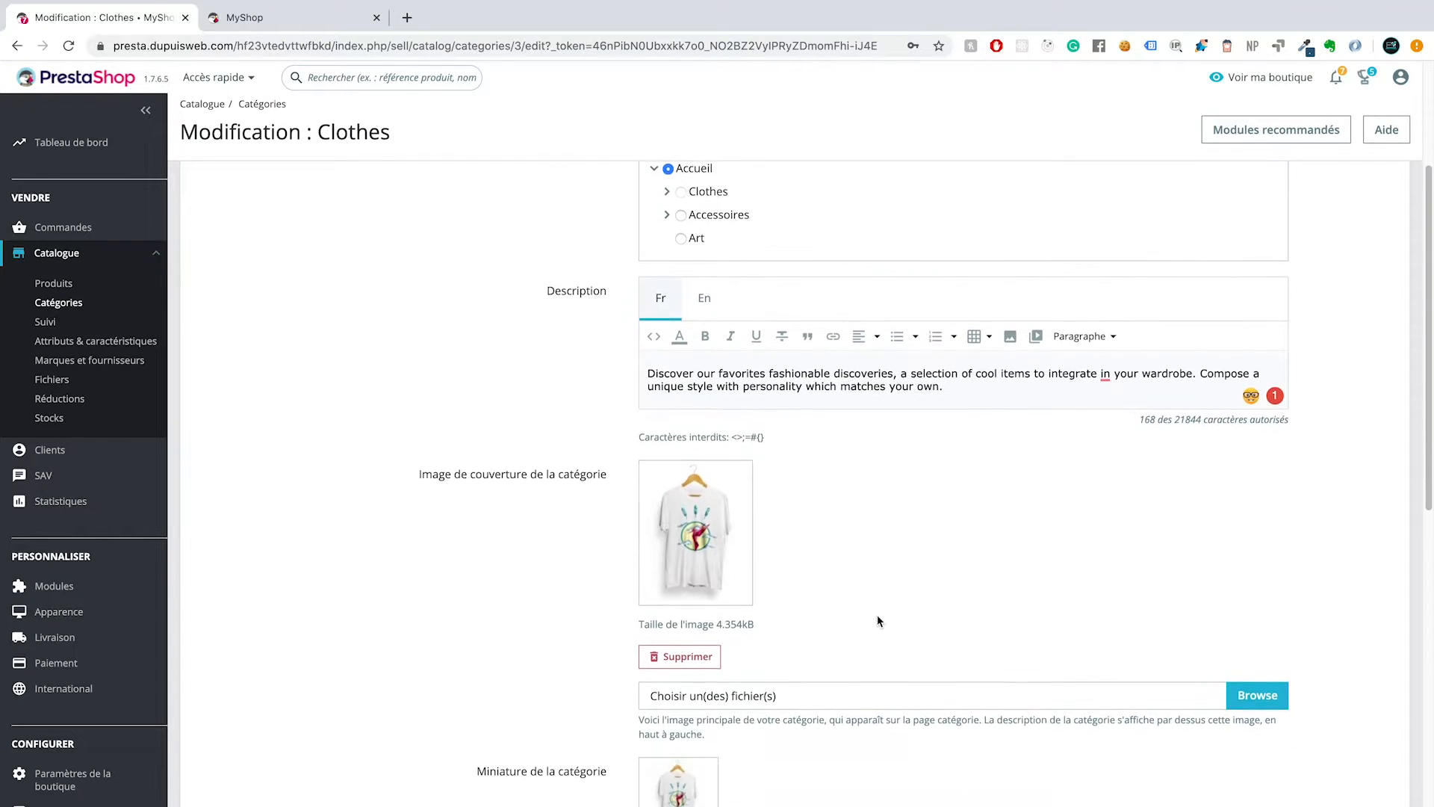
scroll(877, 615, "down", 1)
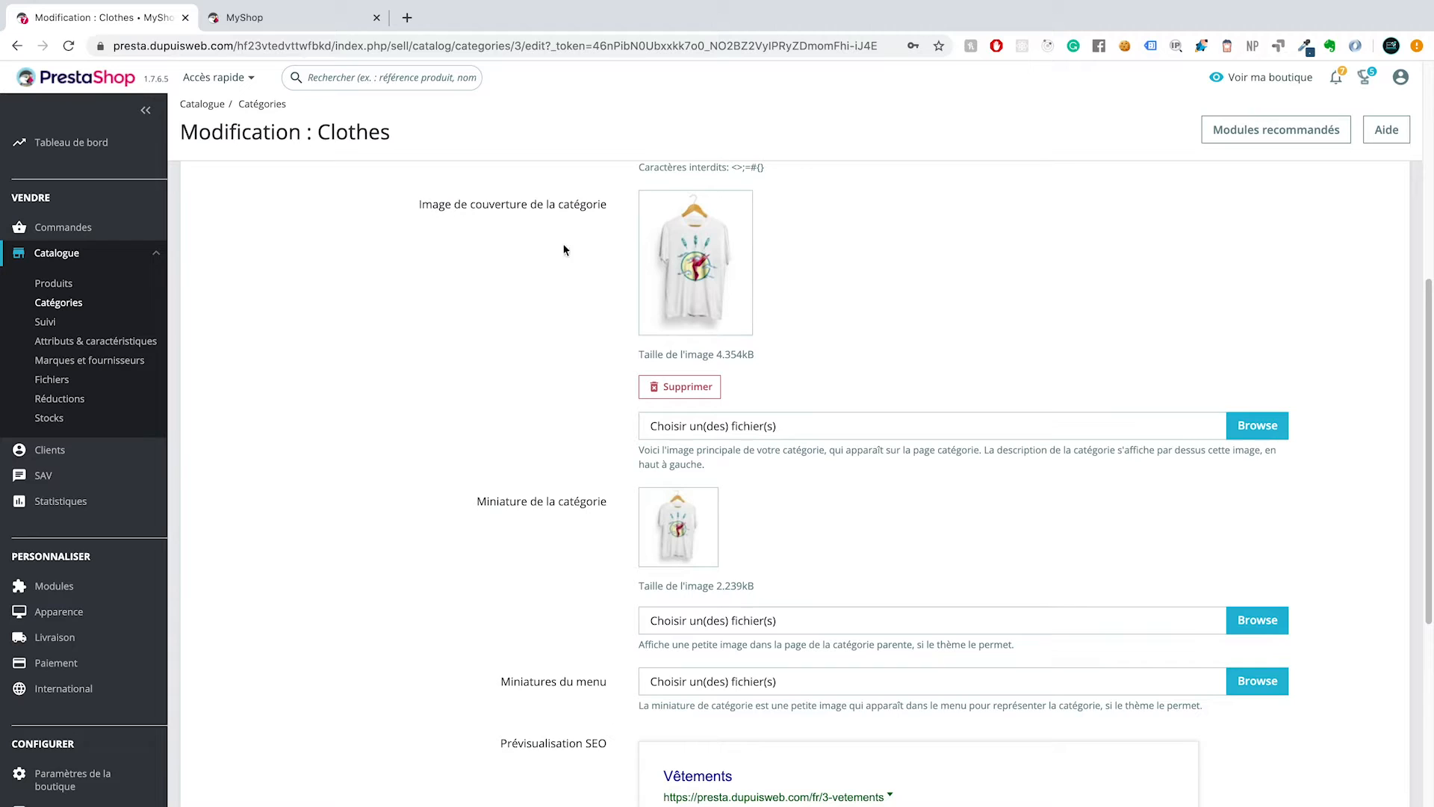
left_click_drag(398, 212, 576, 215)
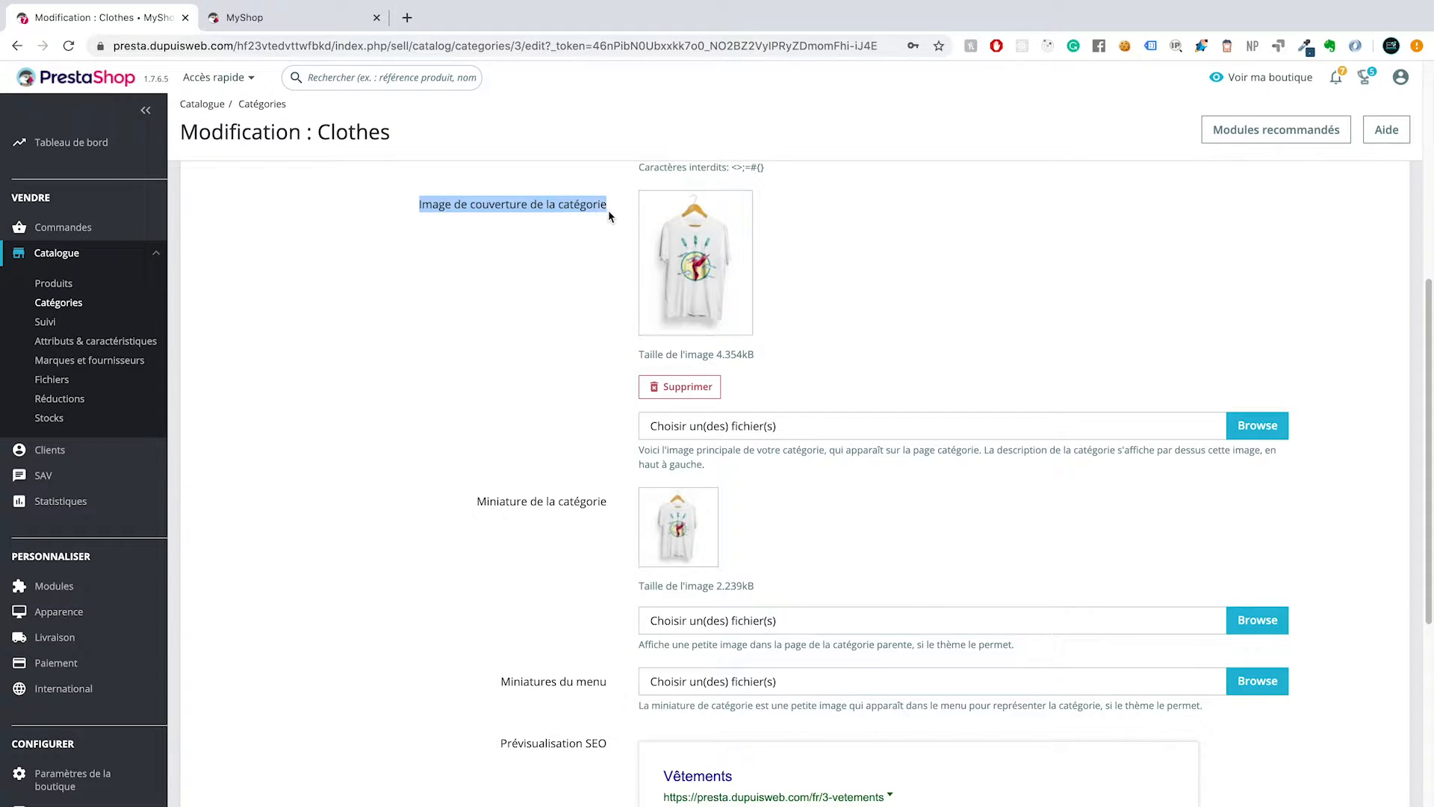
double_click(552, 502)
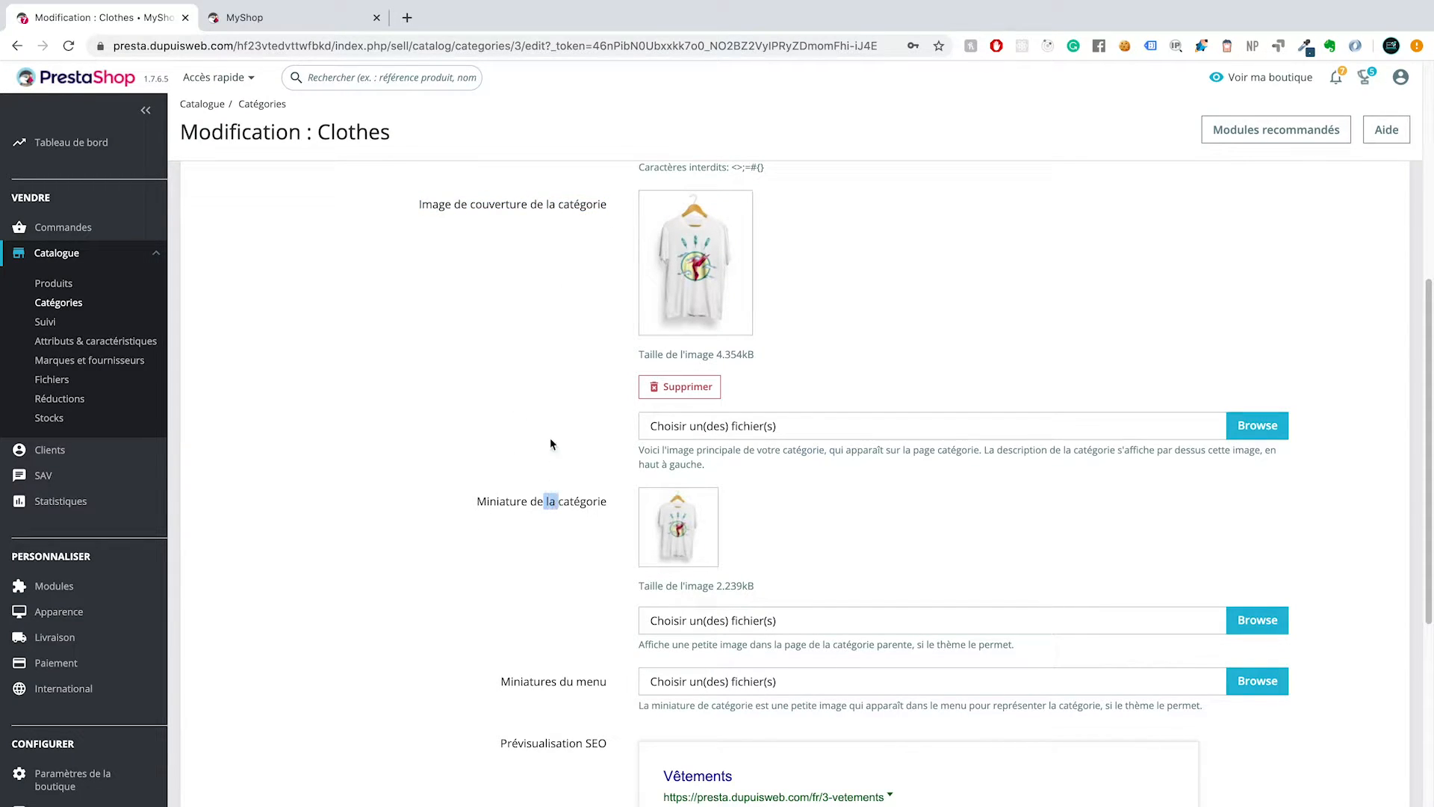
Step: Review the category's SEO fields, simplified URL and group access, and save the category
scroll(550, 443, "down", 4)
scroll(550, 443, "down", 2)
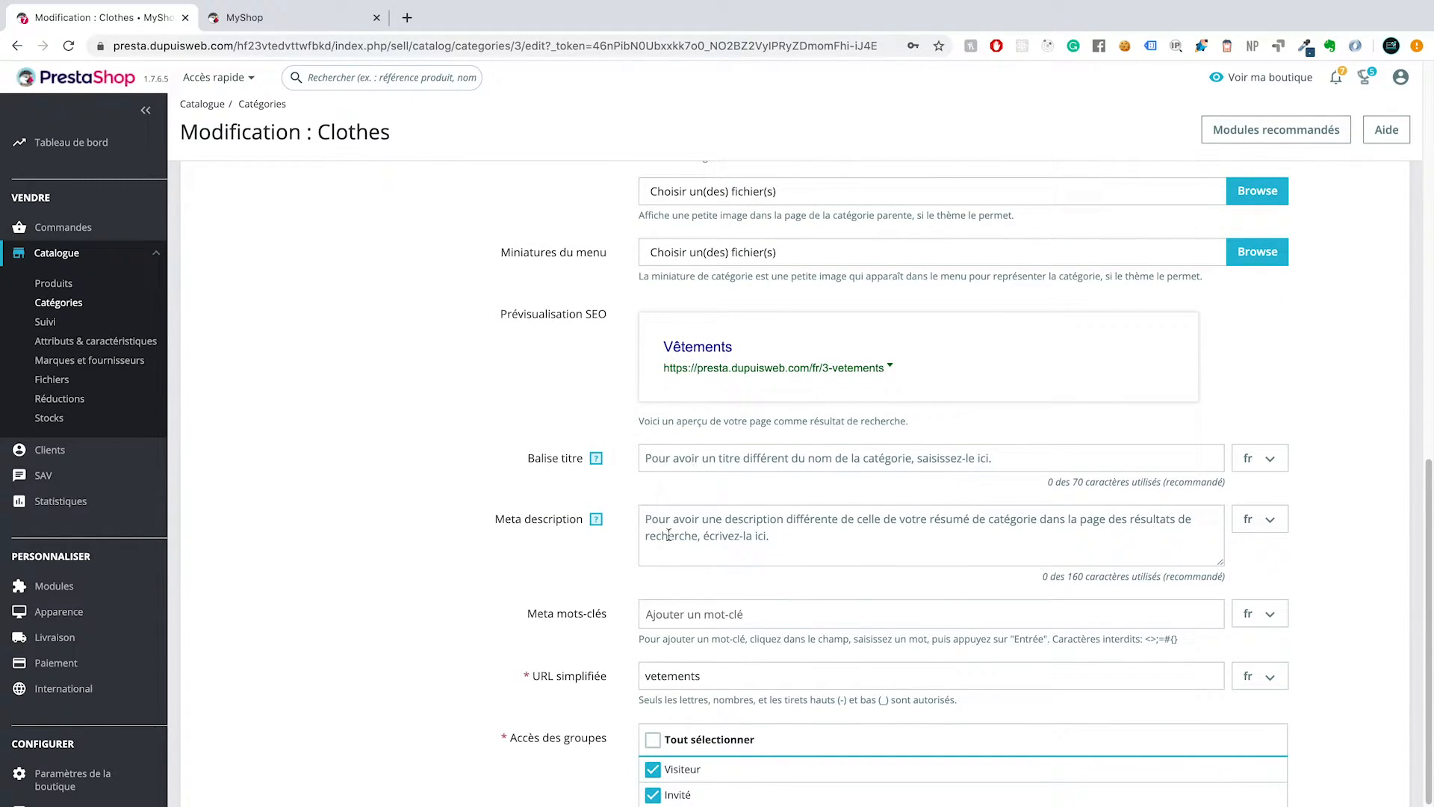
scroll(673, 532, "down", 2)
scroll(673, 532, "down", 1)
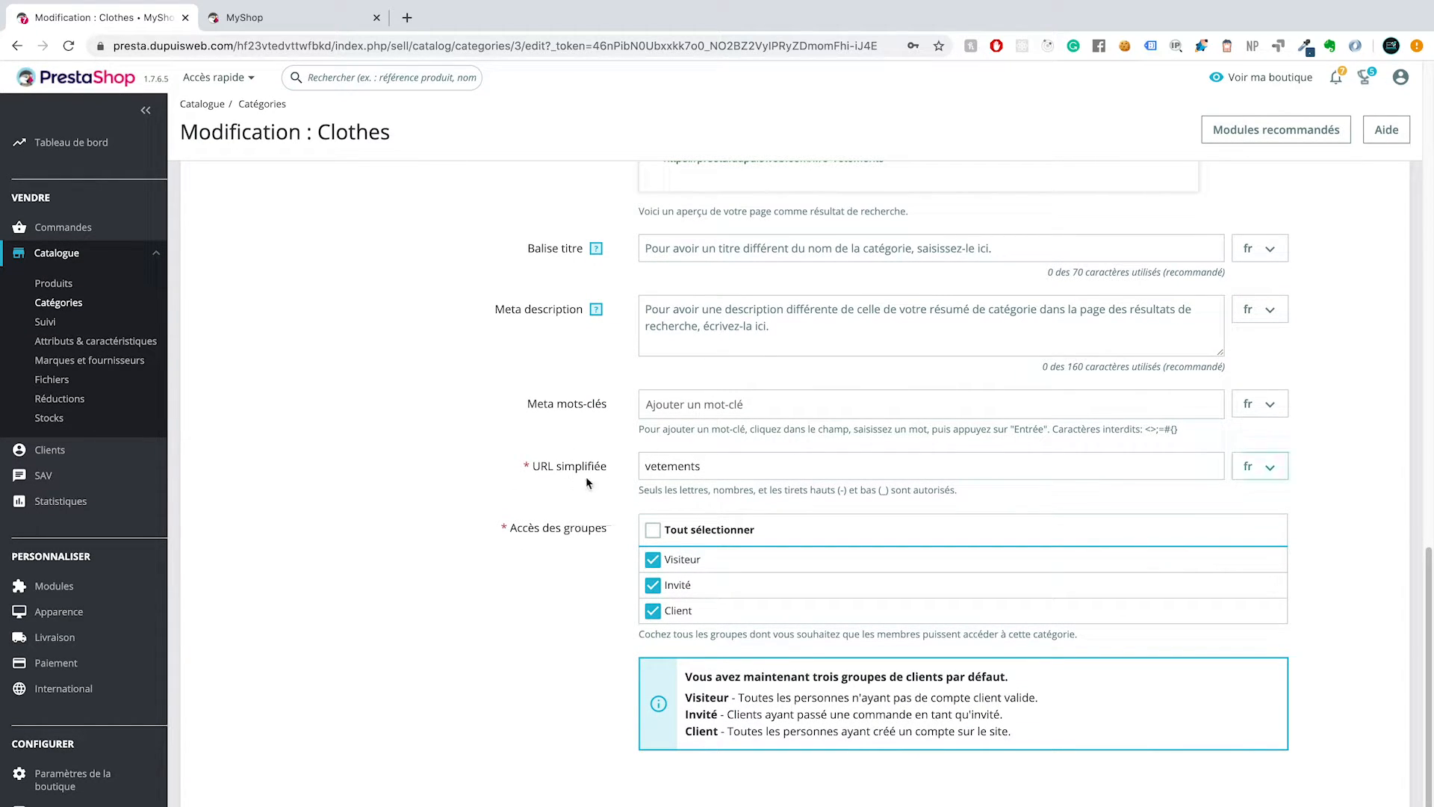
double_click(676, 466)
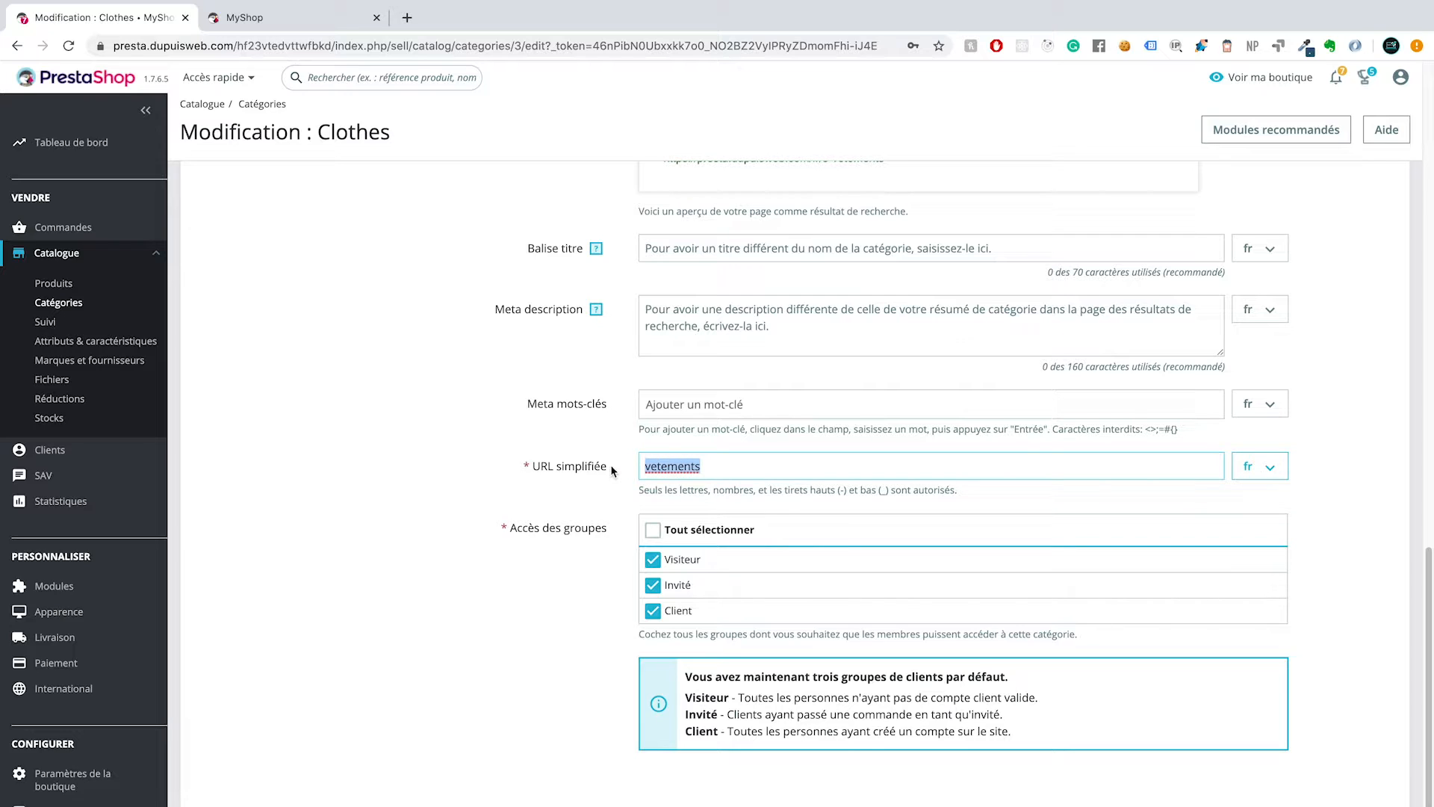
left_click(573, 480)
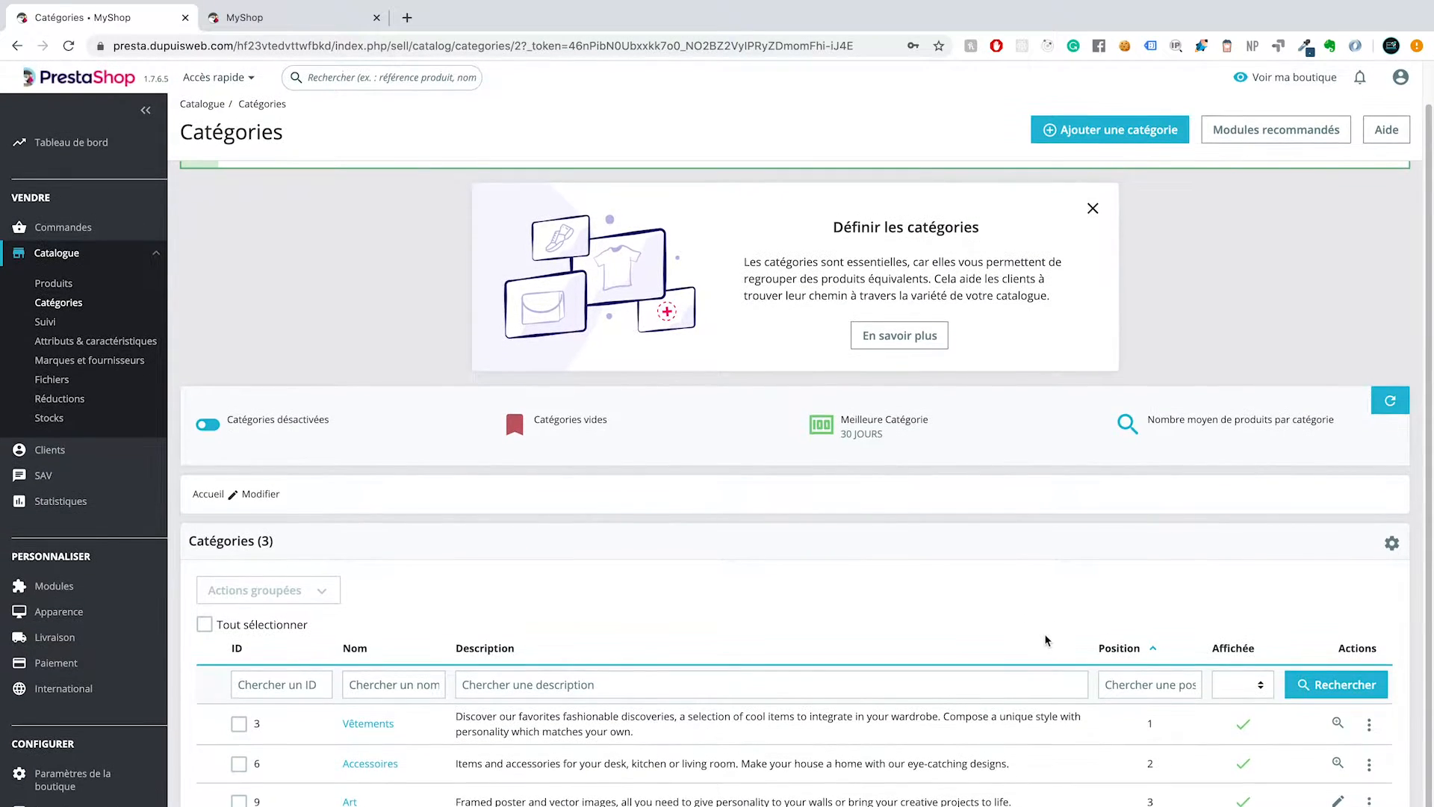
Step: Start a new category named "Autres" in French, keeping Accueil as its parent category
left_click(1102, 135)
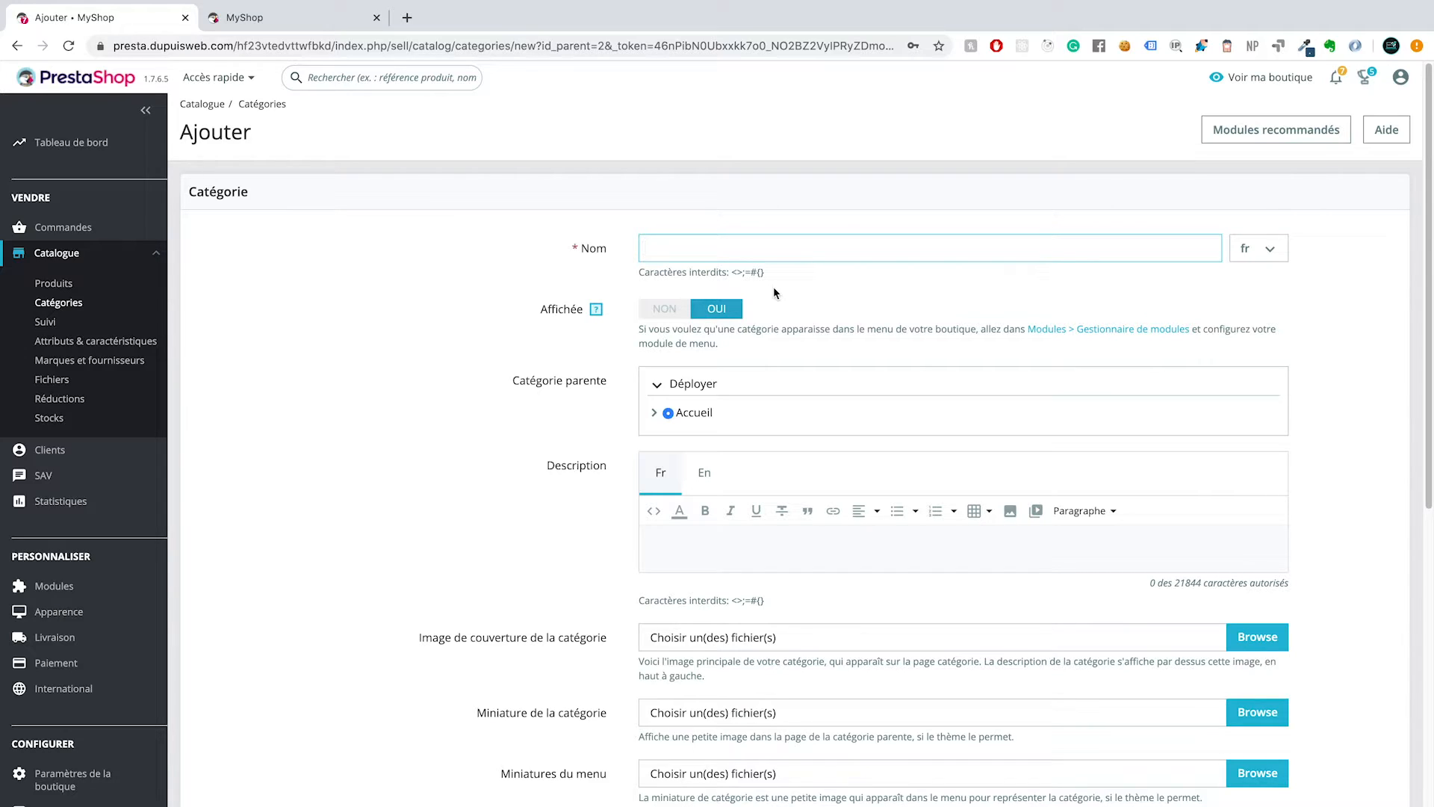
type("Autres")
scroll(778, 347, "down", 3)
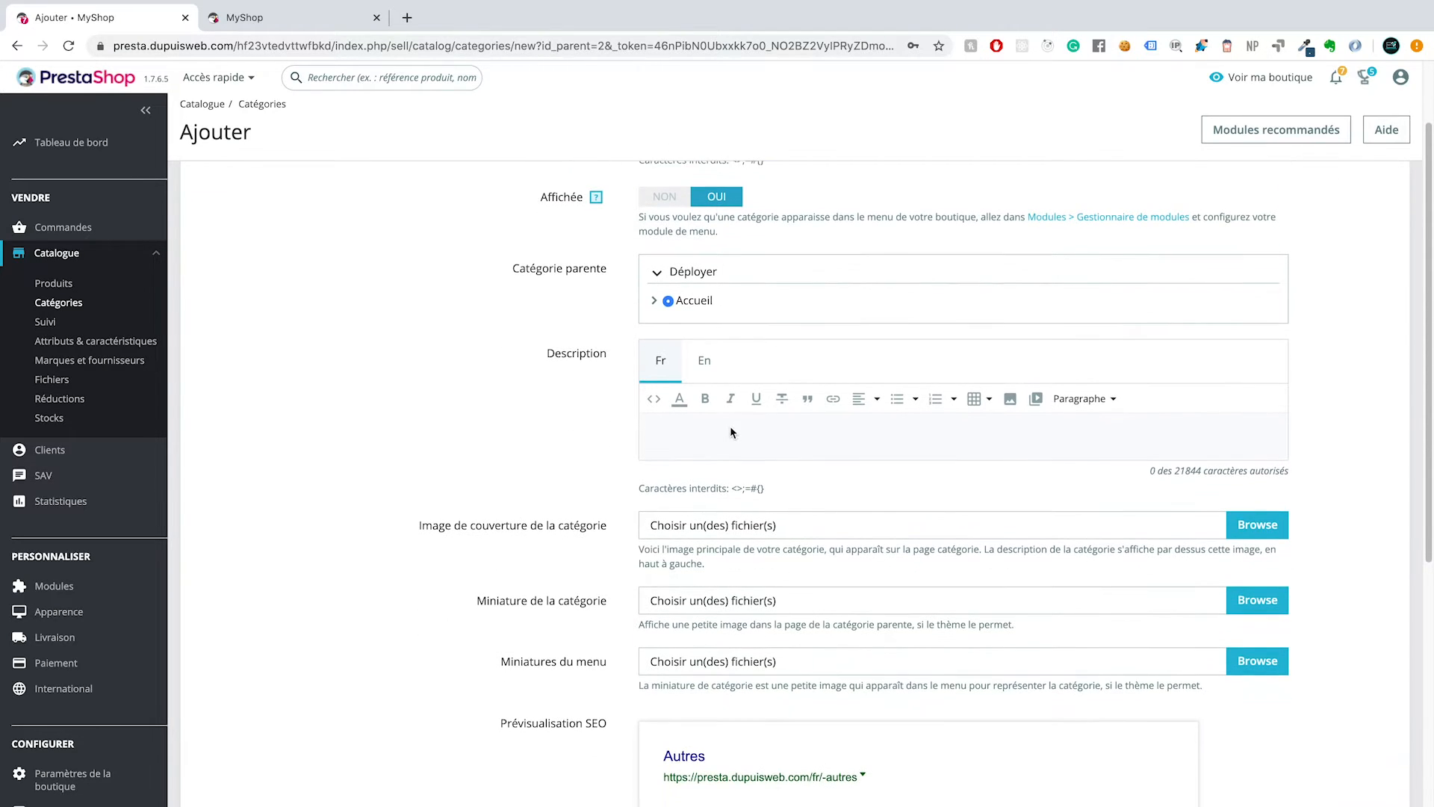
left_click(654, 301)
left_click(655, 300)
Step: Review the new category's image and SEO fields and save the category
scroll(799, 472, "down", 4)
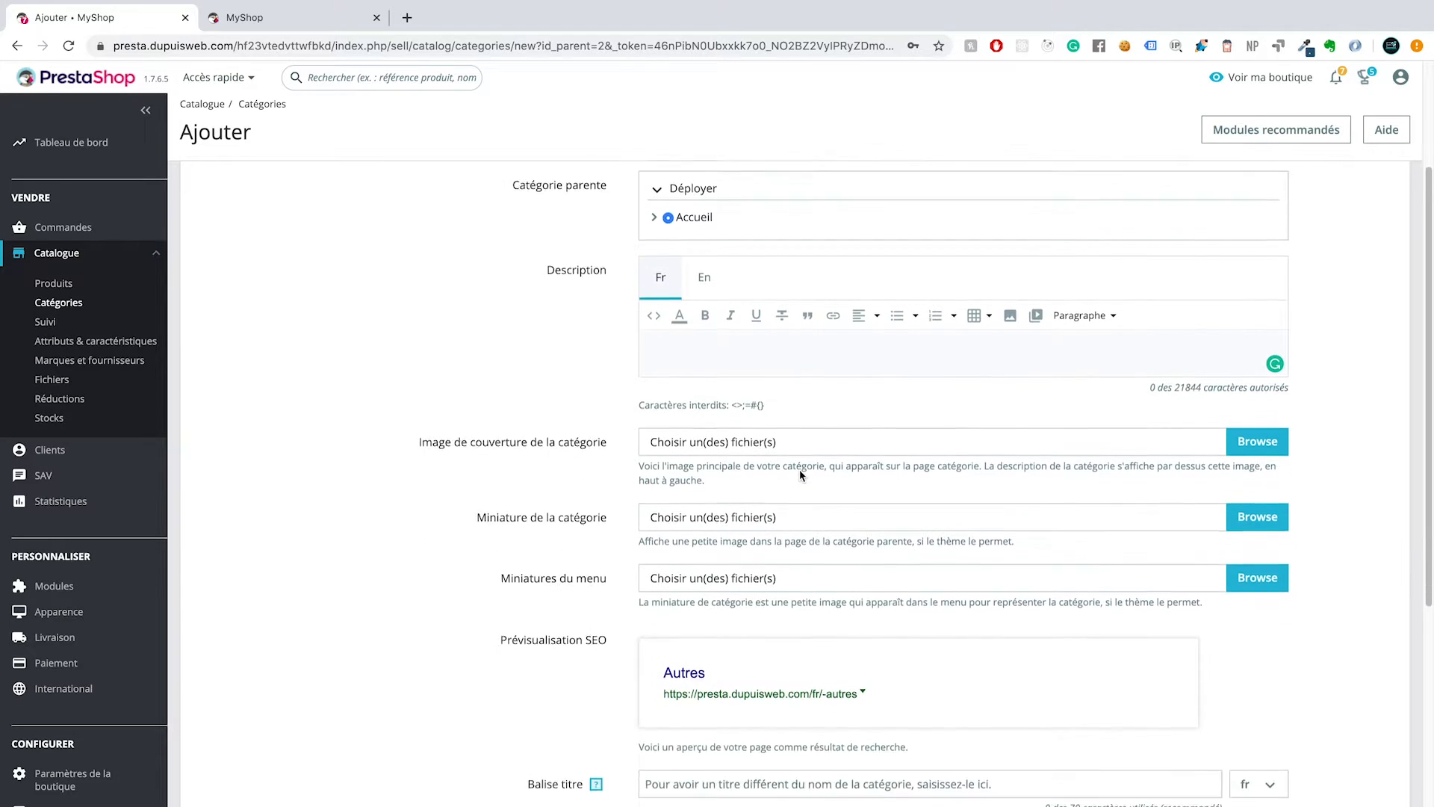
scroll(799, 475, "down", 2)
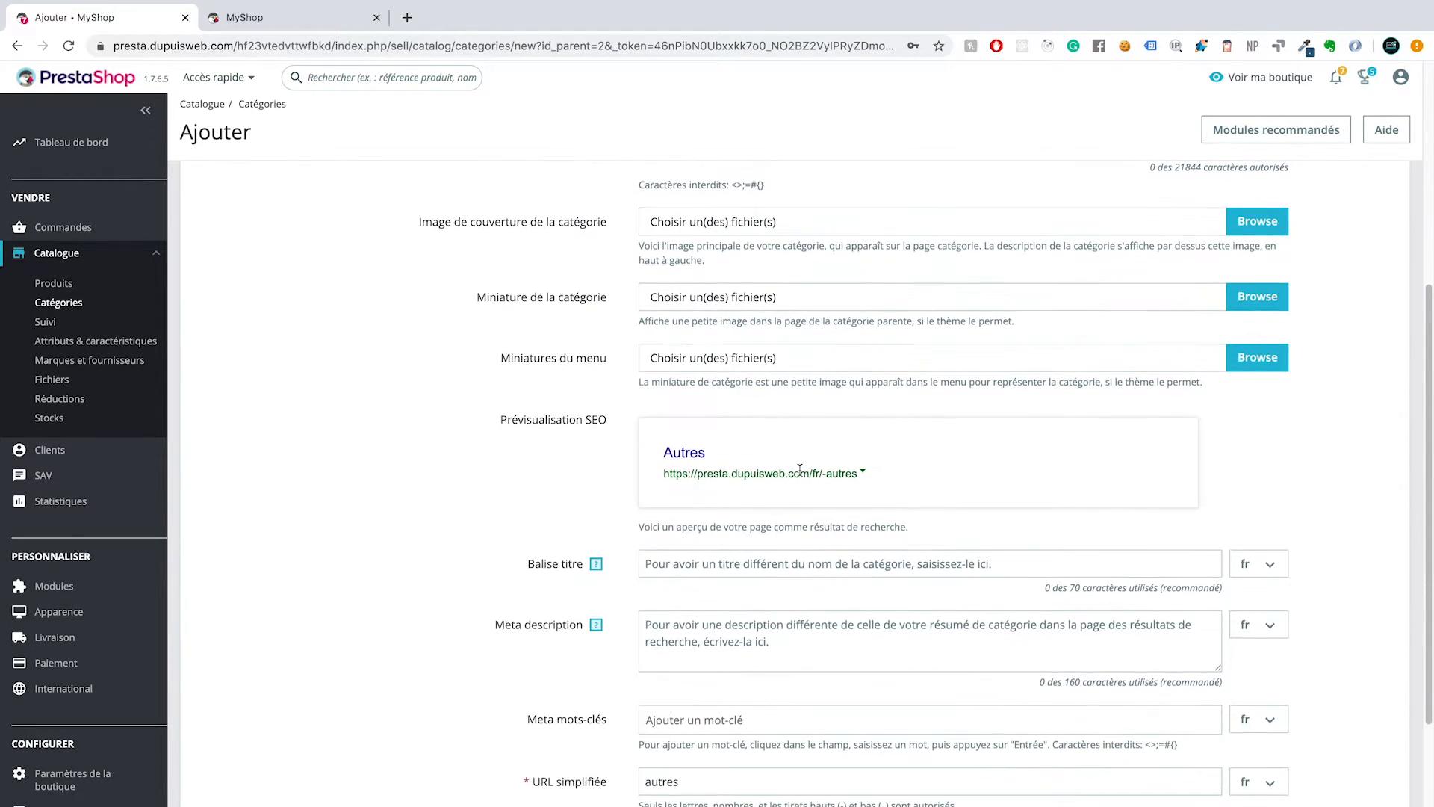
scroll(800, 469, "up", 2)
scroll(799, 469, "down", 4)
scroll(799, 469, "up", 5)
scroll(799, 474, "up", 2)
scroll(799, 475, "down", 8)
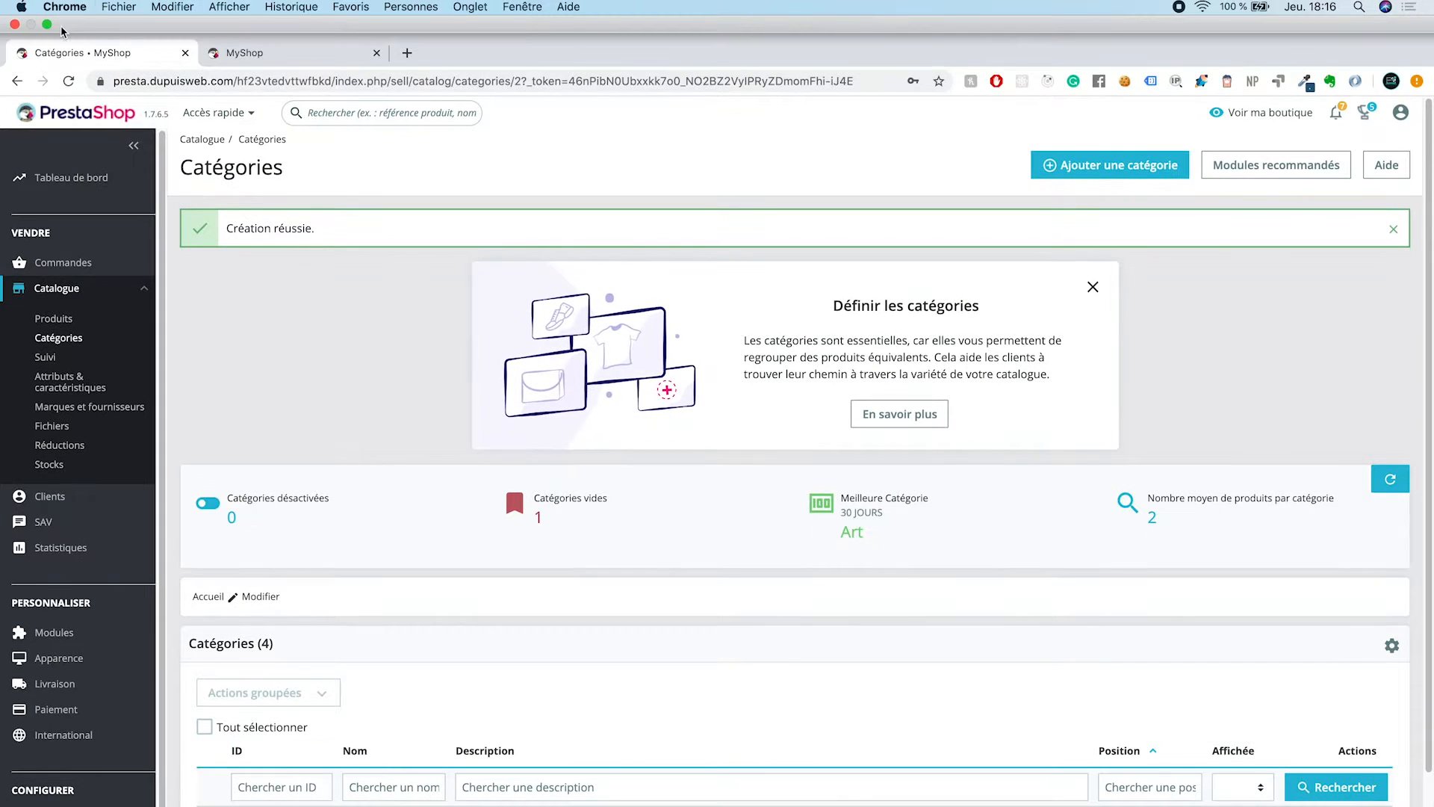
Step: Take the browser window out of full-screen mode and widen it to the full width of the display
left_click(47, 25)
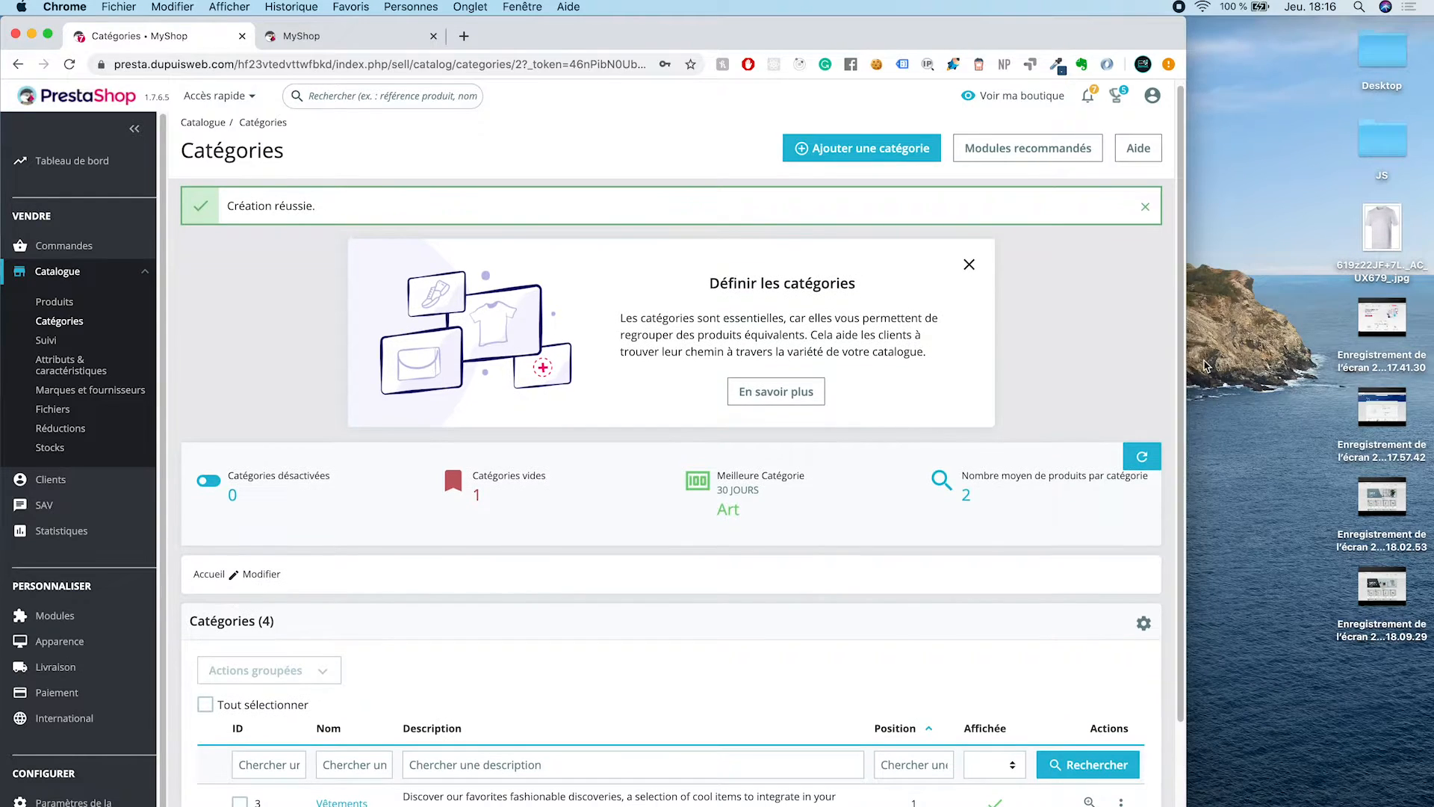
left_click_drag(1186, 362, 1431, 360)
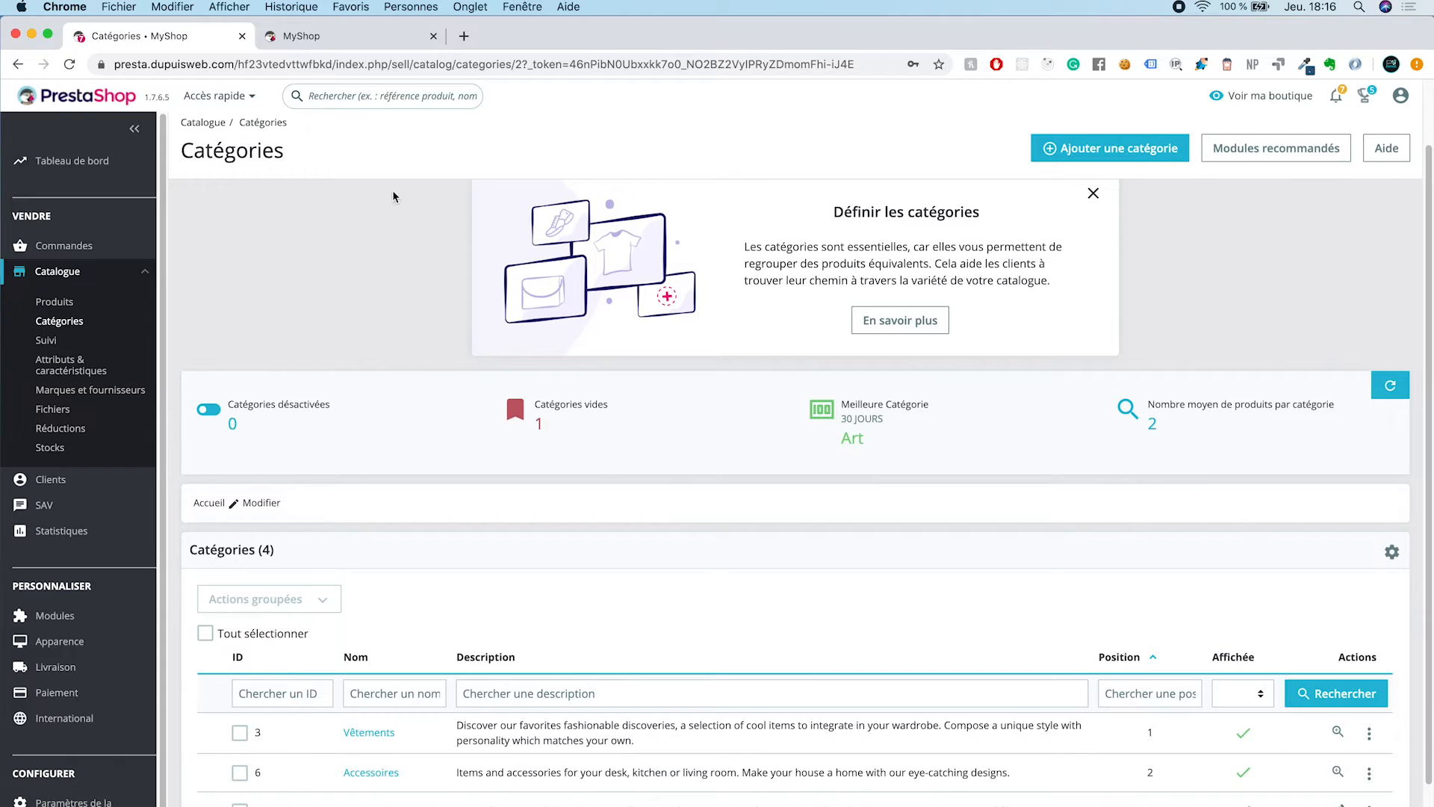
Step: Check the category list and reload the storefront to examine the categories in its main menu
scroll(396, 196, "down", 3)
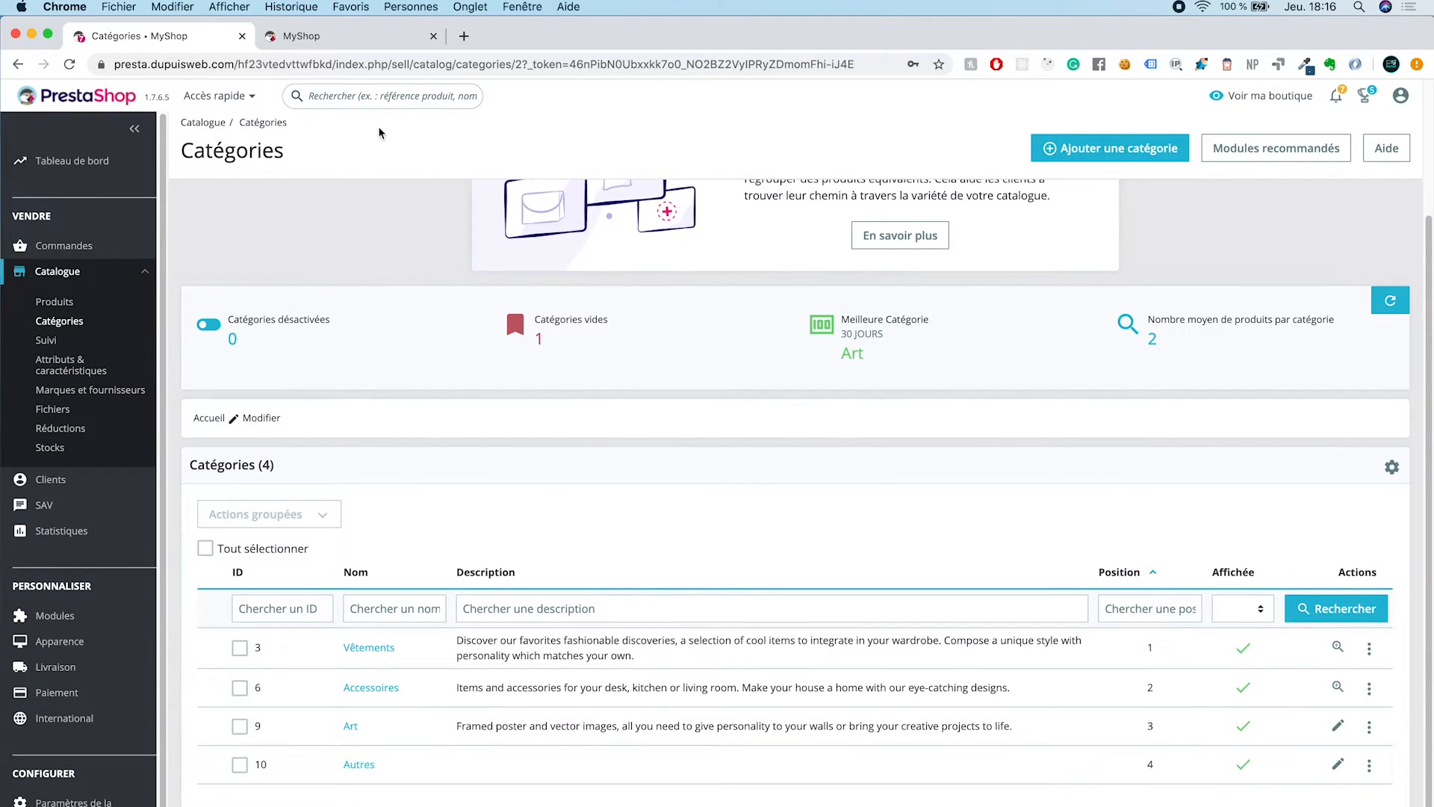
left_click(336, 37)
left_click(71, 65)
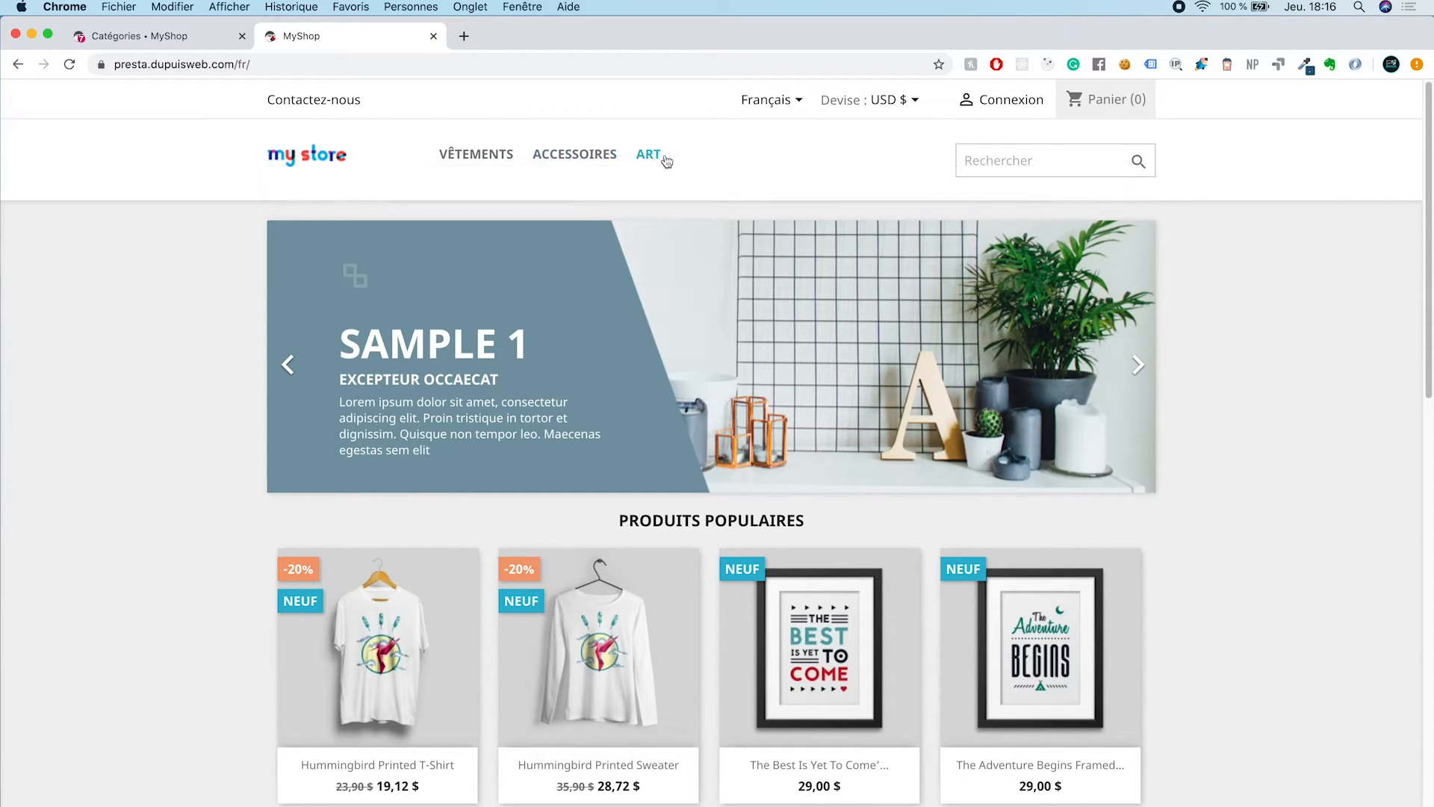
Step: Find the Menu principal module in the back office's module manager by searching for "Menu" and open its configuration
left_click(184, 43)
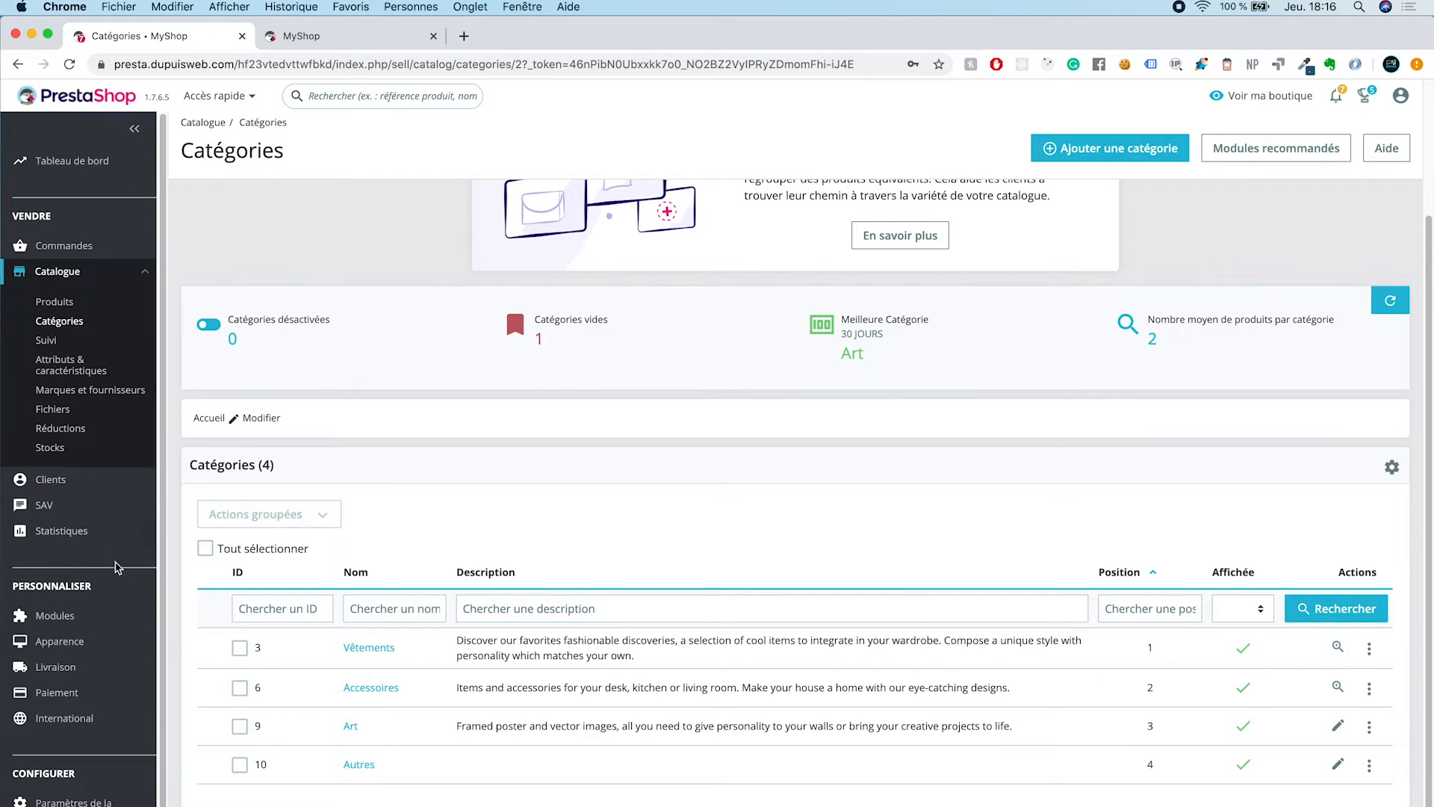
mouse_move(99, 620)
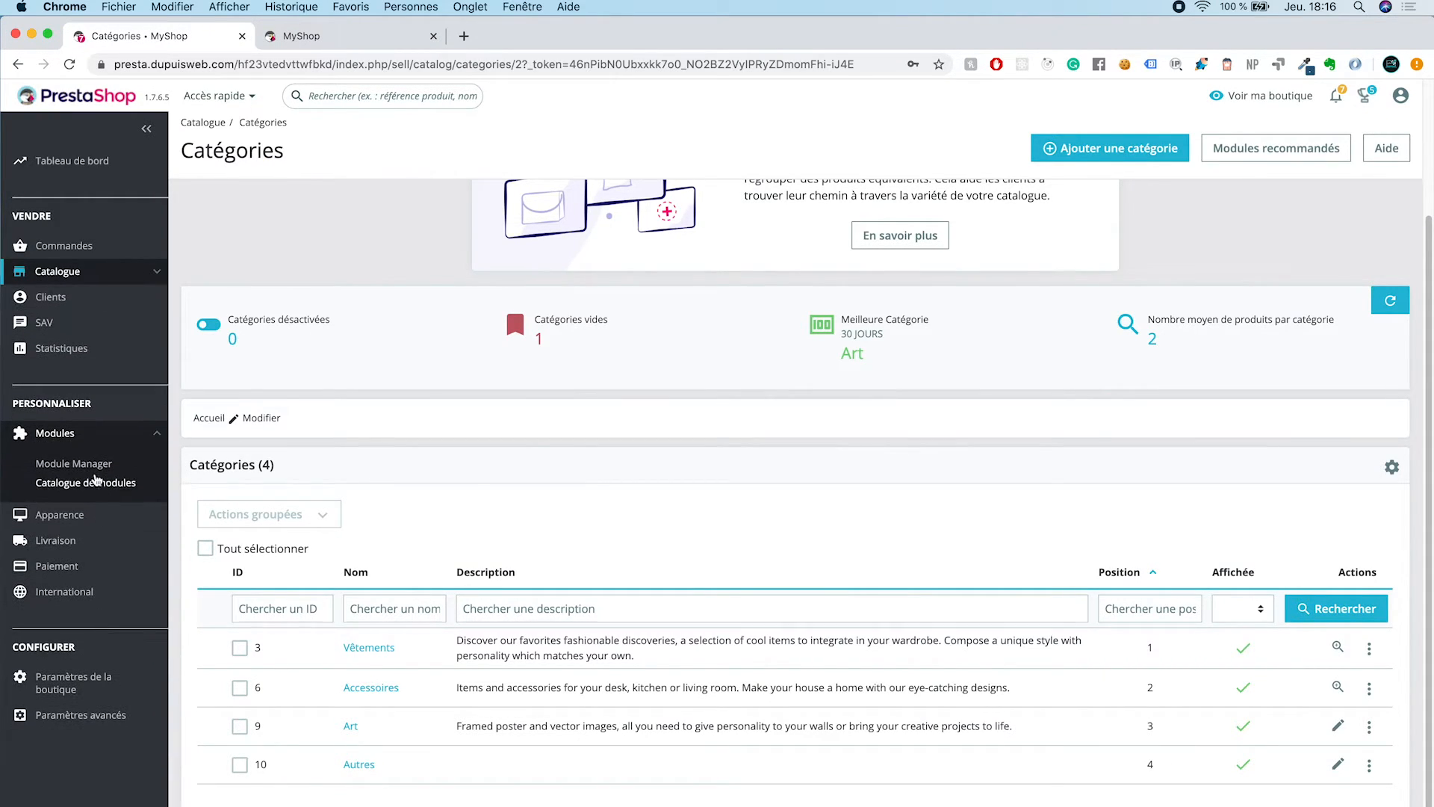
left_click(99, 469)
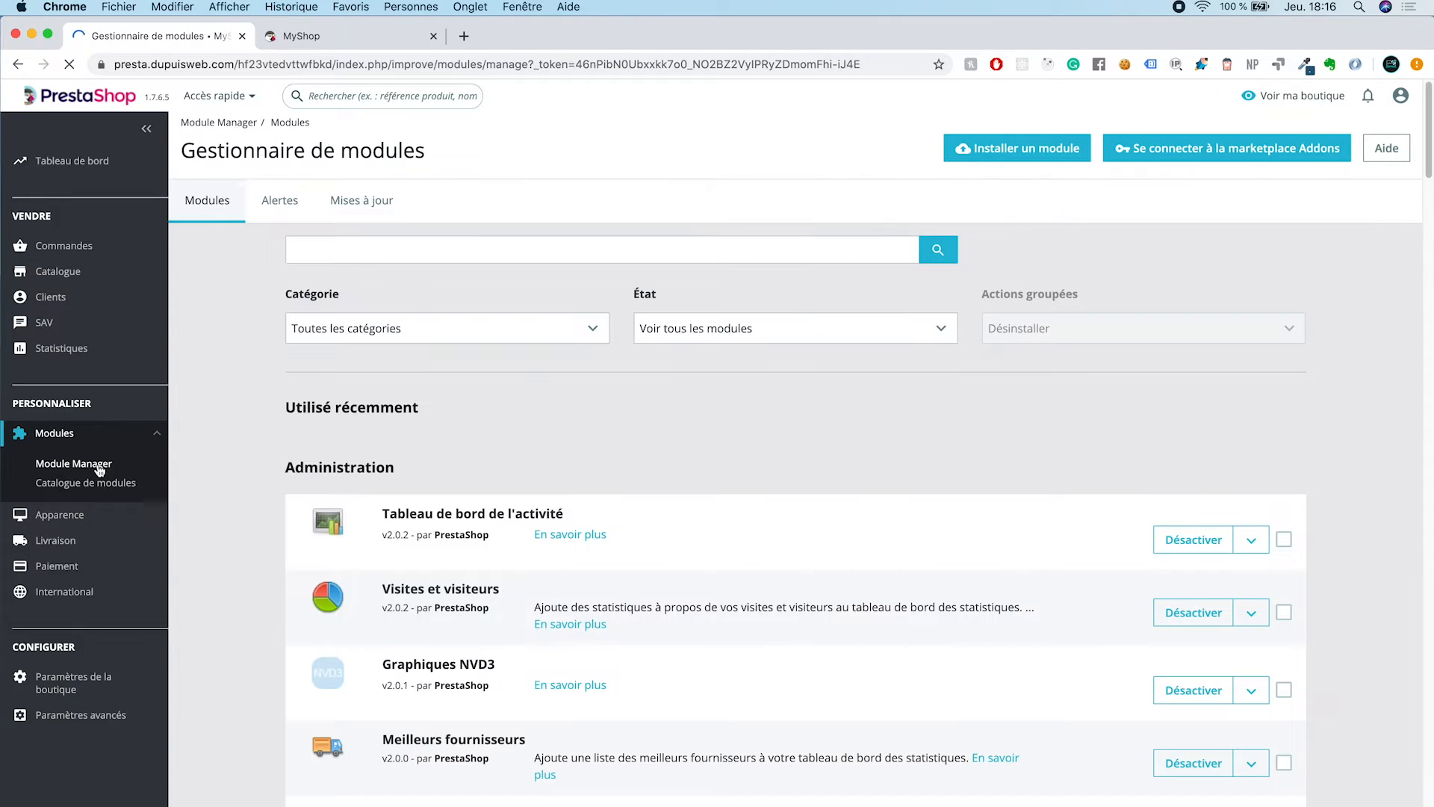
left_click(392, 255)
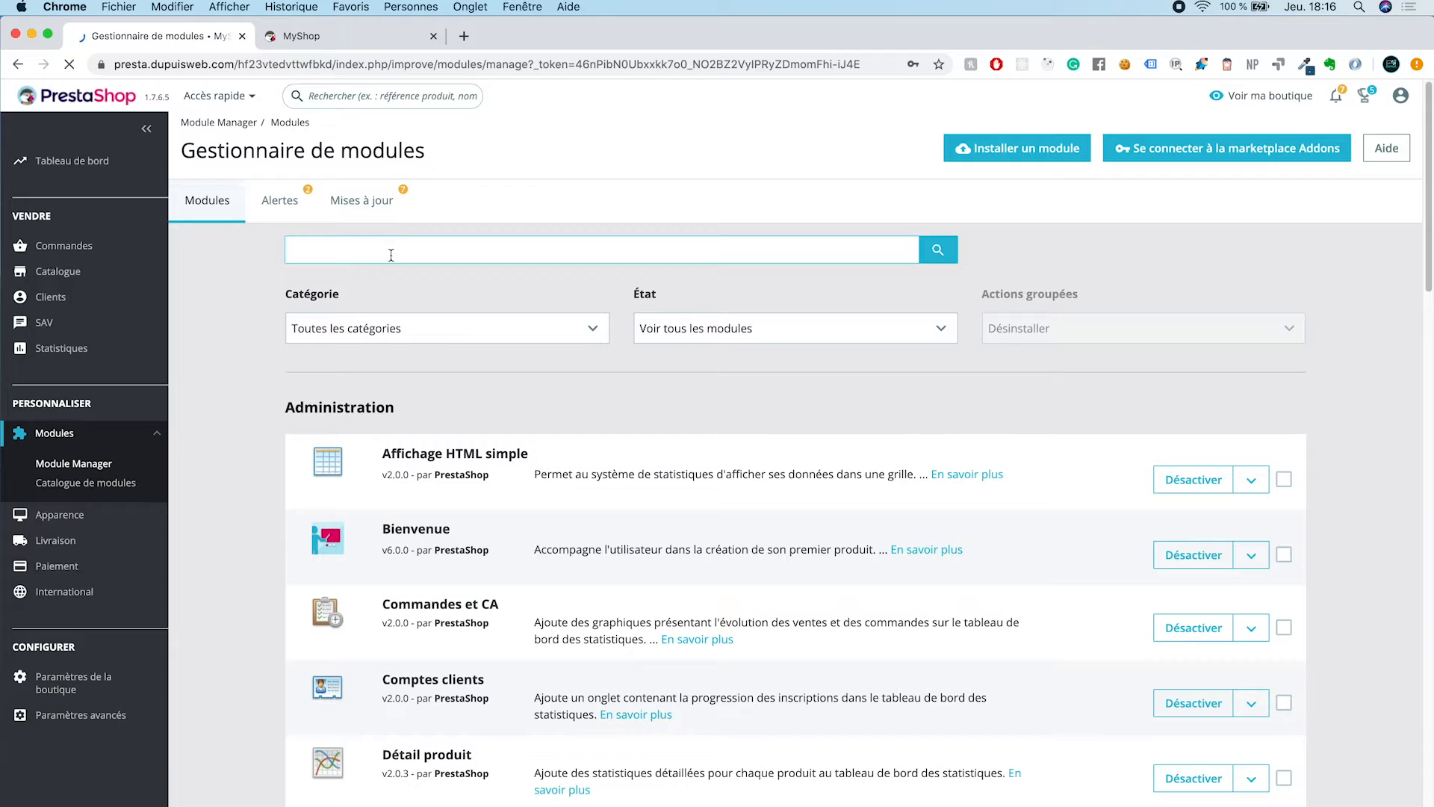
type("Menu")
key("Return")
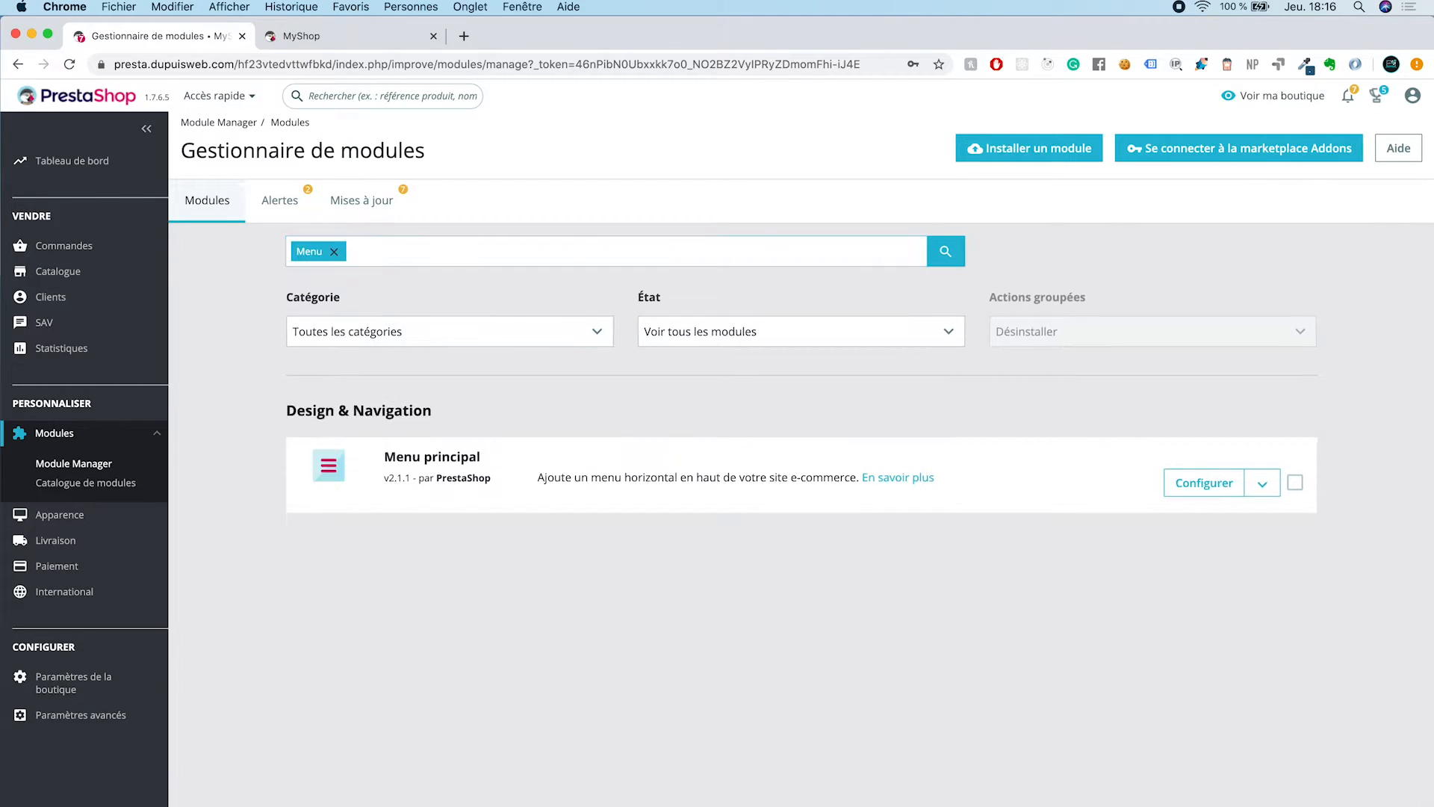
left_click(1215, 497)
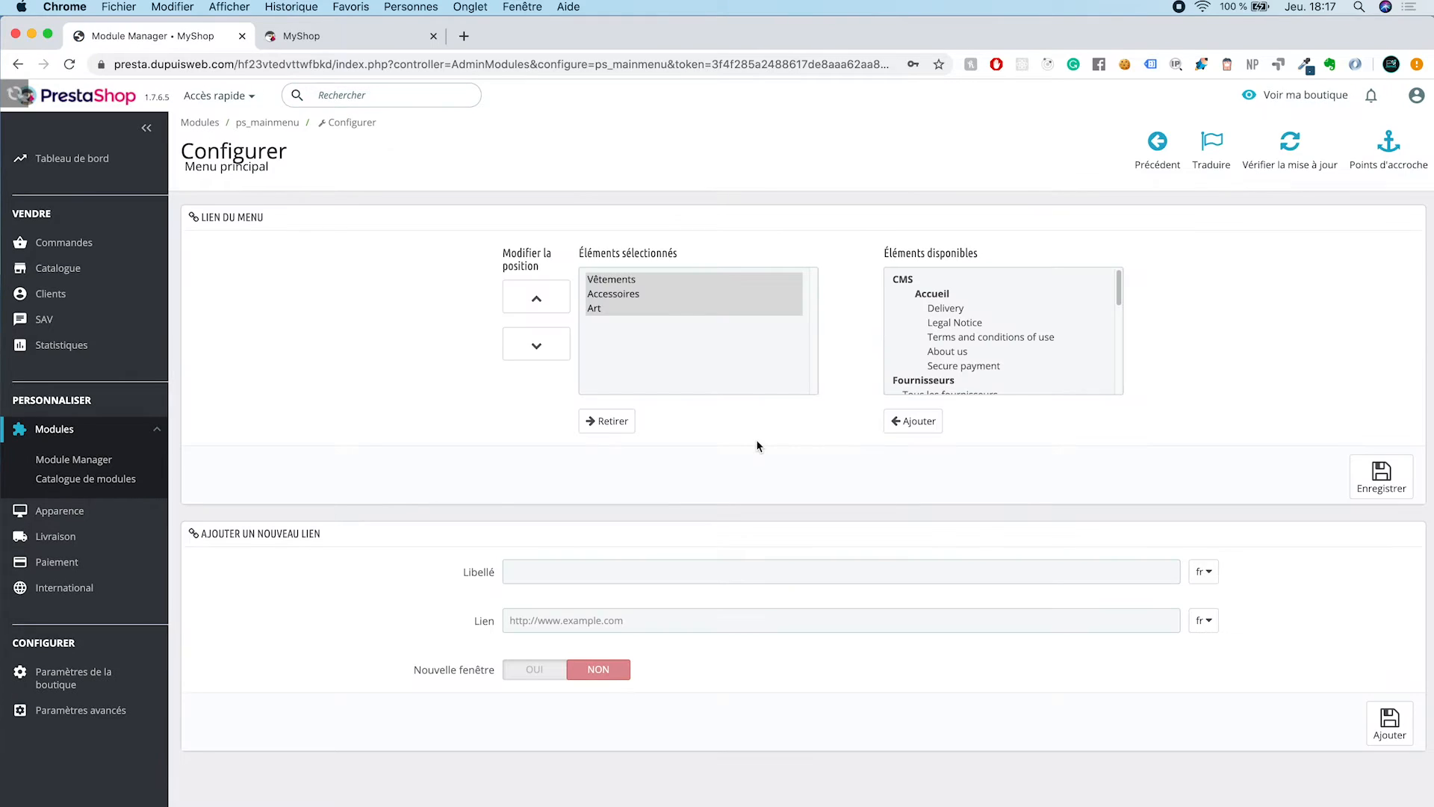
Step: Add the Autres (My shop) category to the selected main menu items and save the menu settings
scroll(1015, 342, "down", 5)
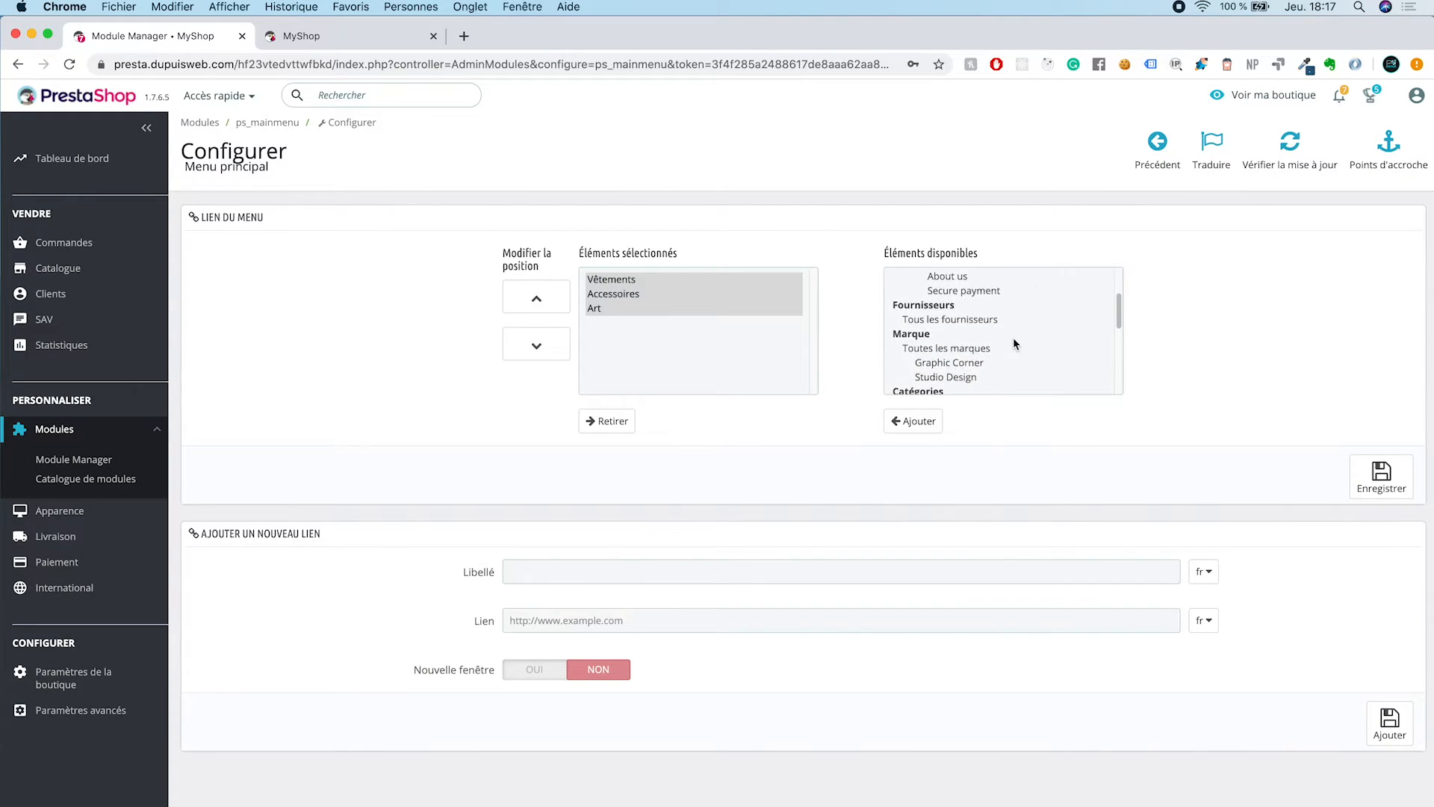
scroll(1014, 342, "down", 3)
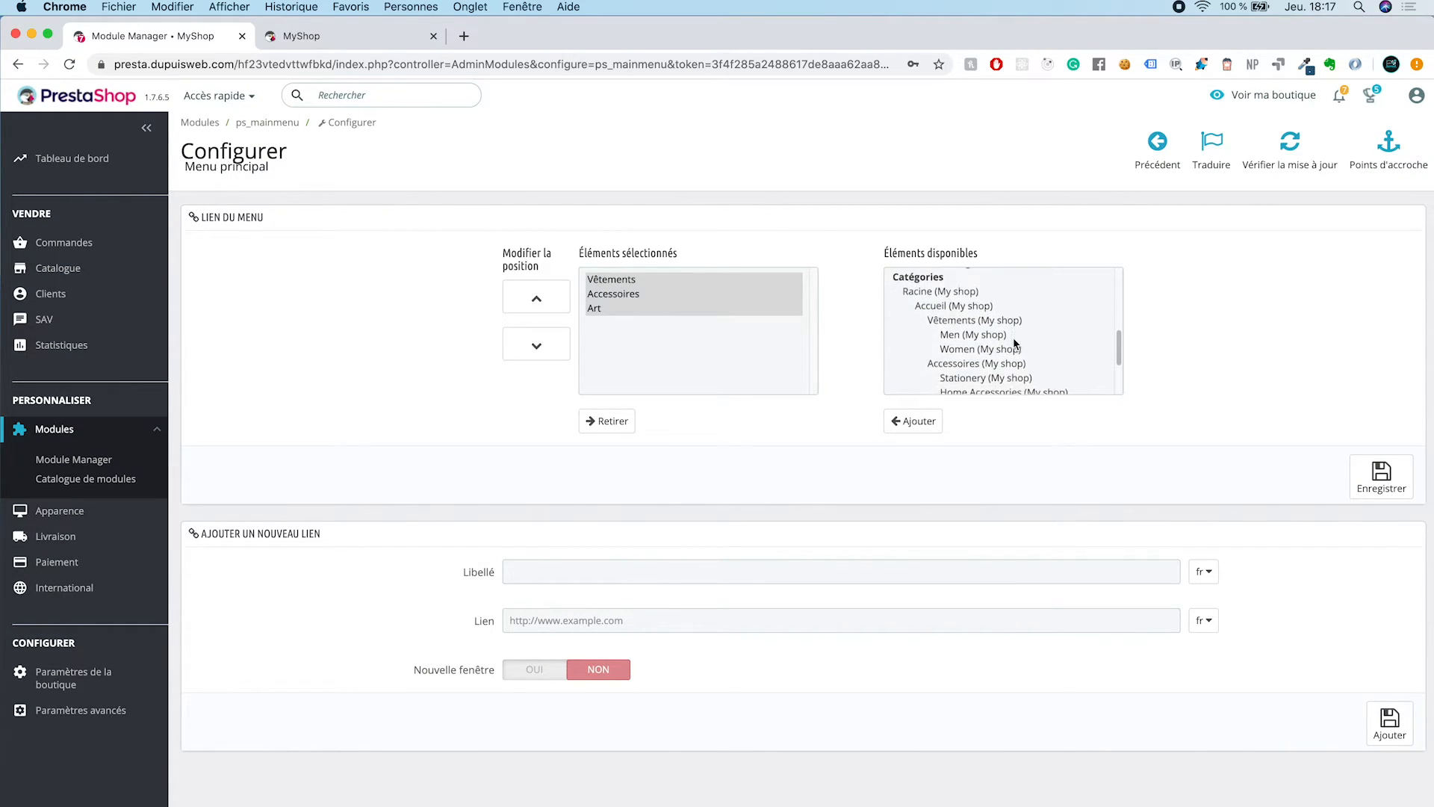
scroll(1014, 342, "up", 1)
scroll(1014, 344, "down", 2)
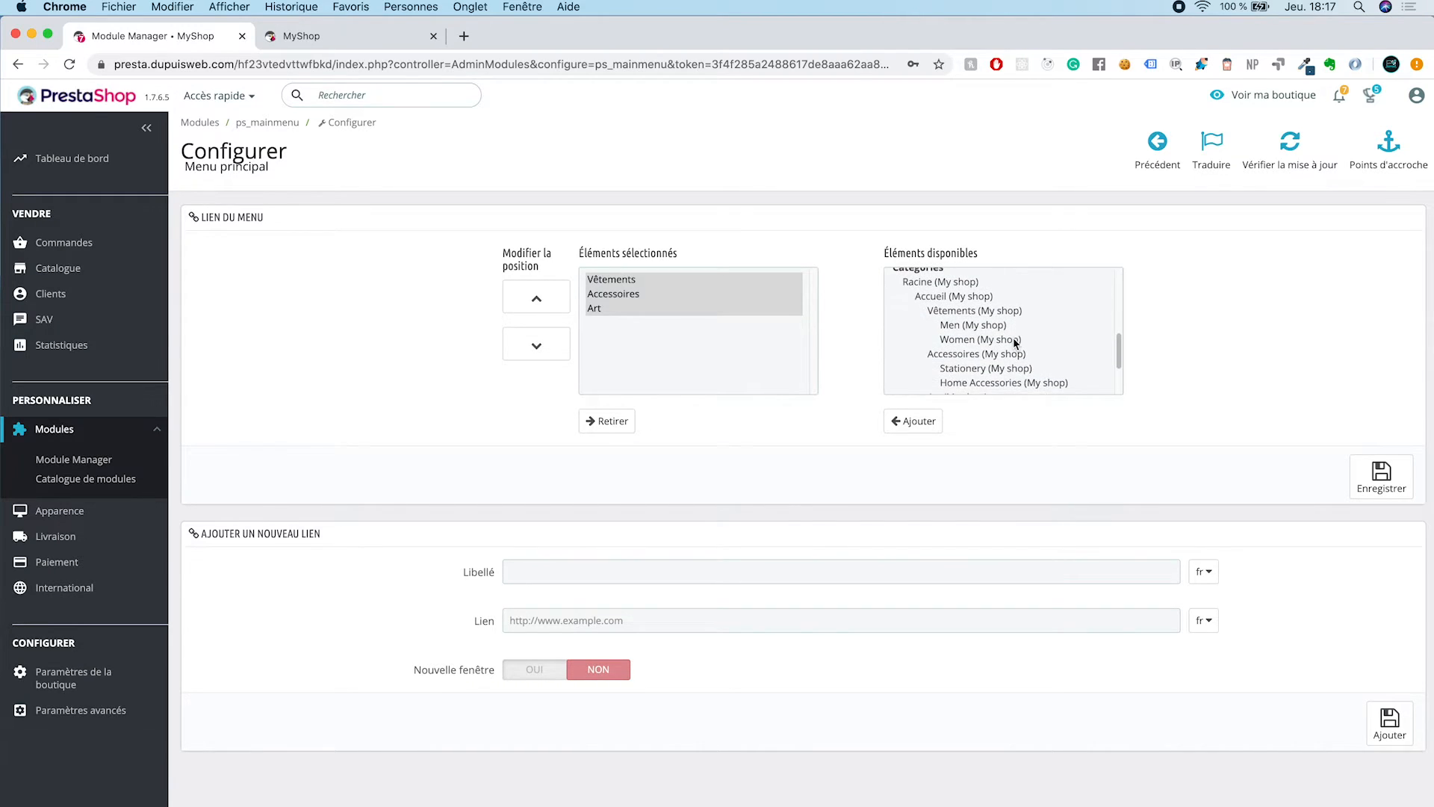
scroll(1016, 342, "down", 3)
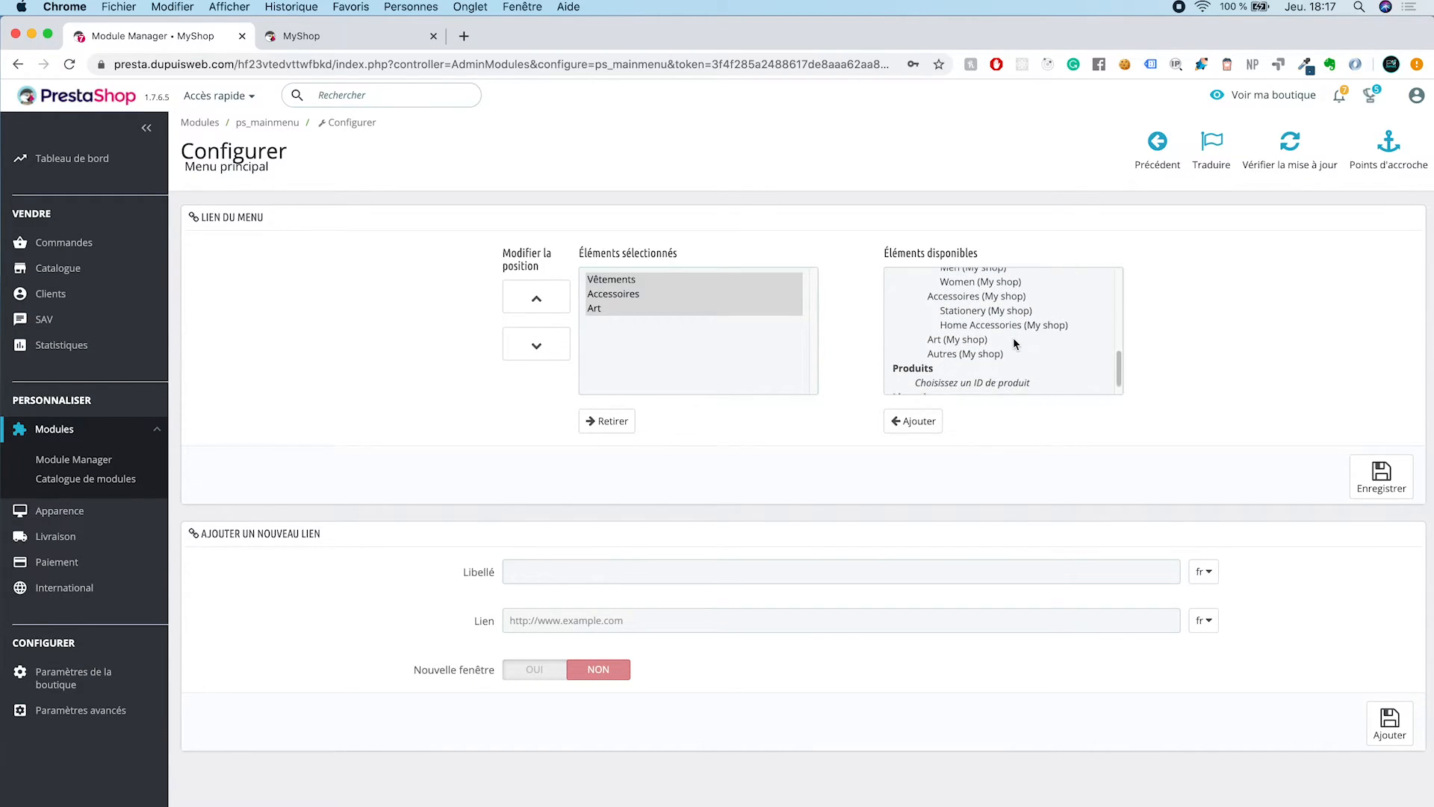
left_click(977, 354)
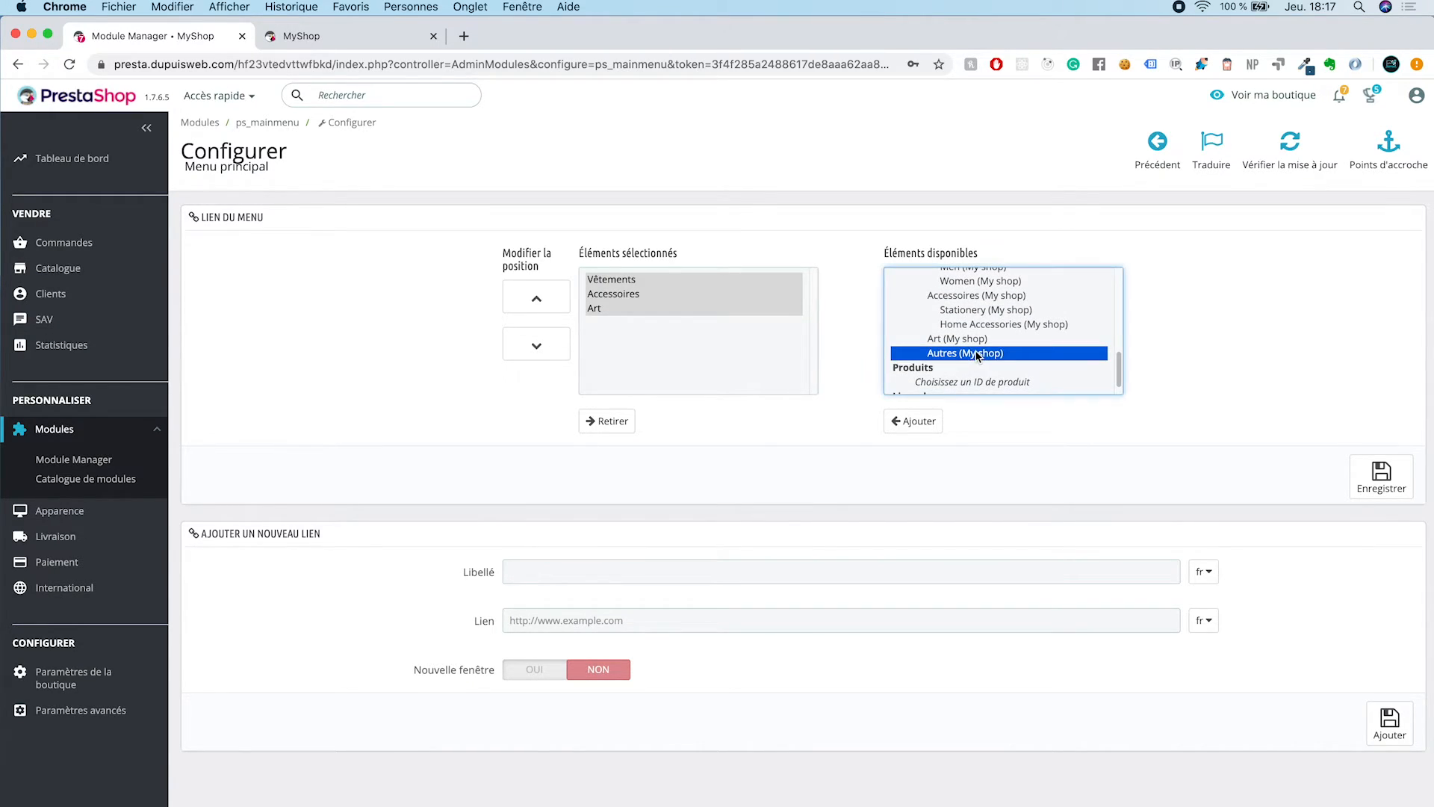
left_click(920, 421)
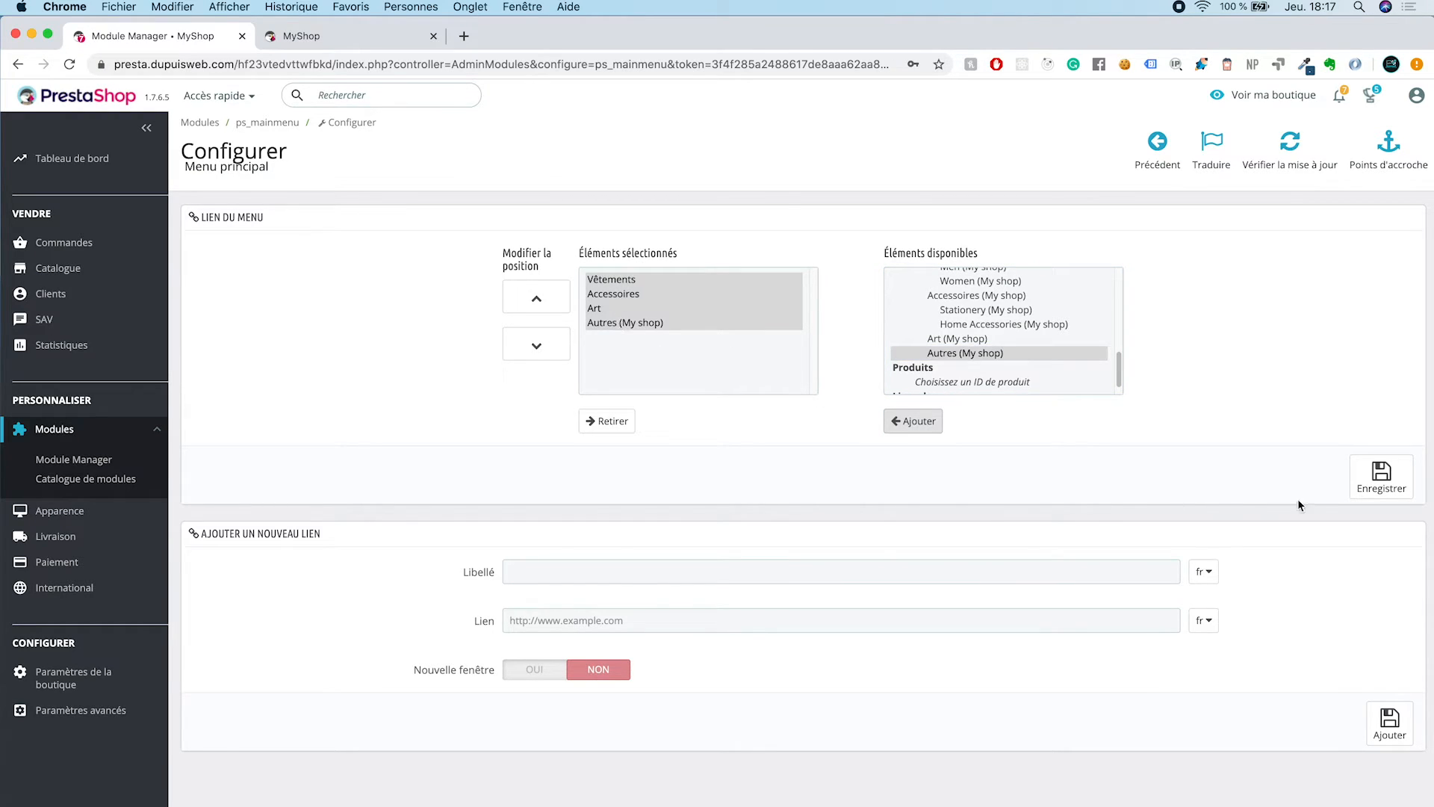
left_click(1380, 478)
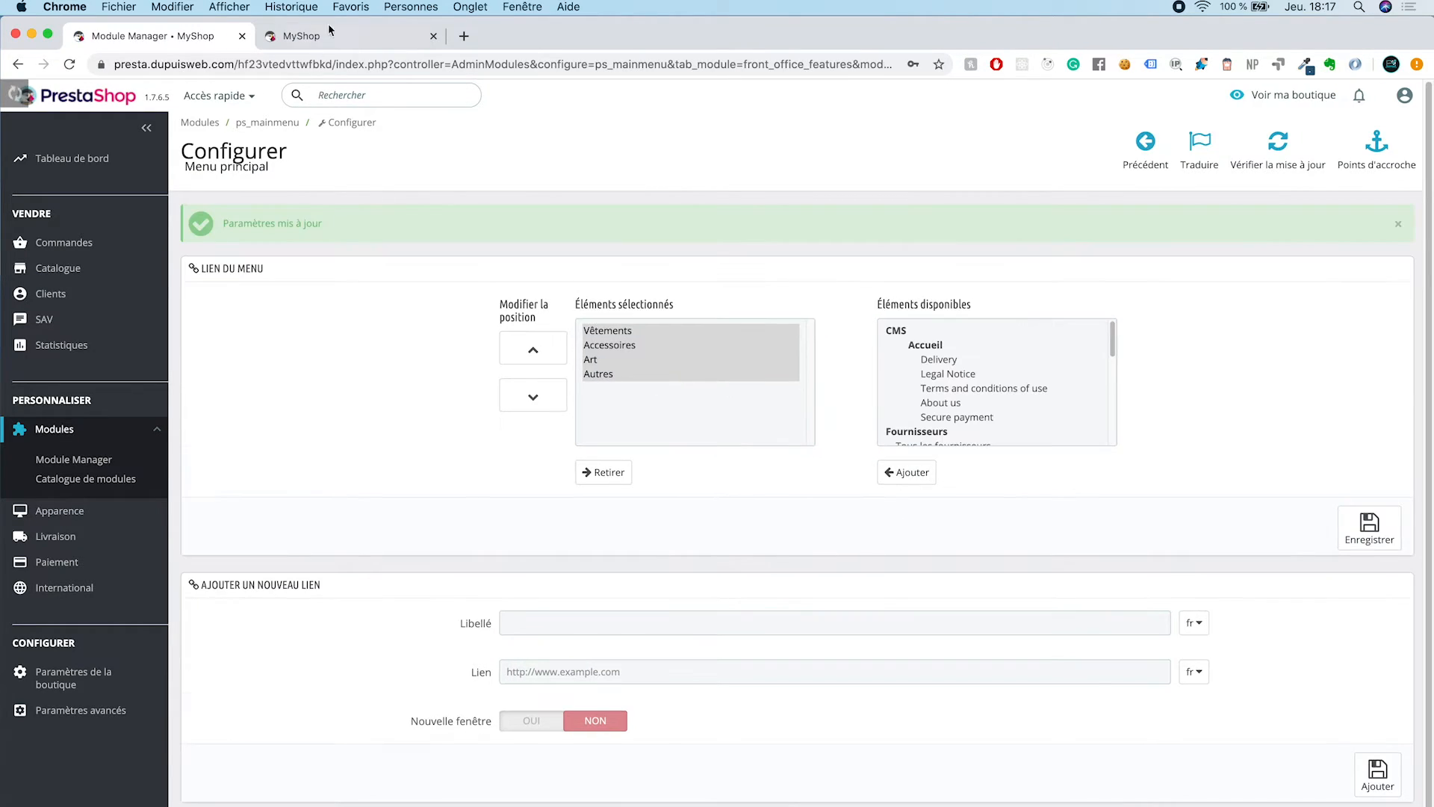
Step: Reload the storefront to check its main menu and view the Autres category page
left_click(336, 36)
left_click(69, 64)
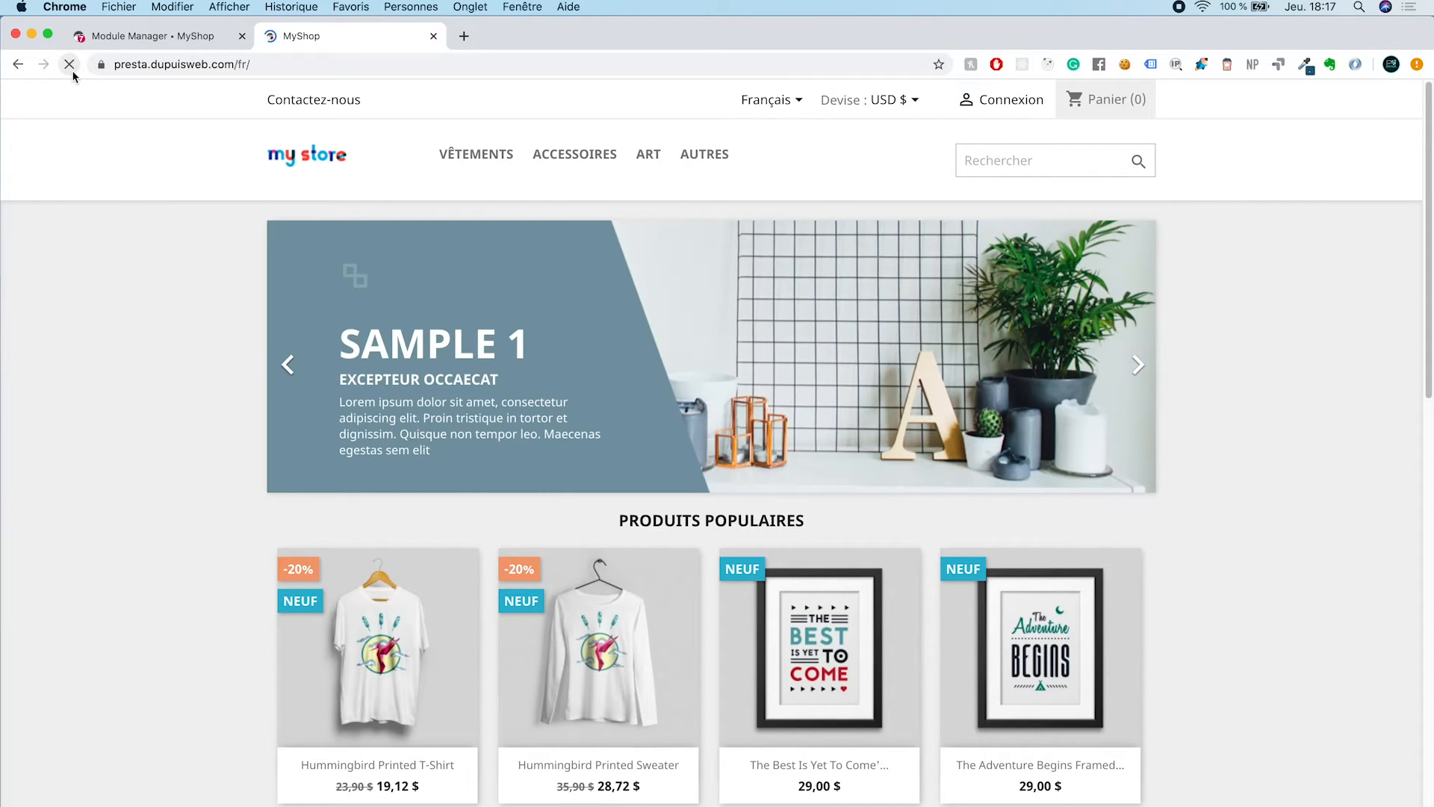
left_click(706, 155)
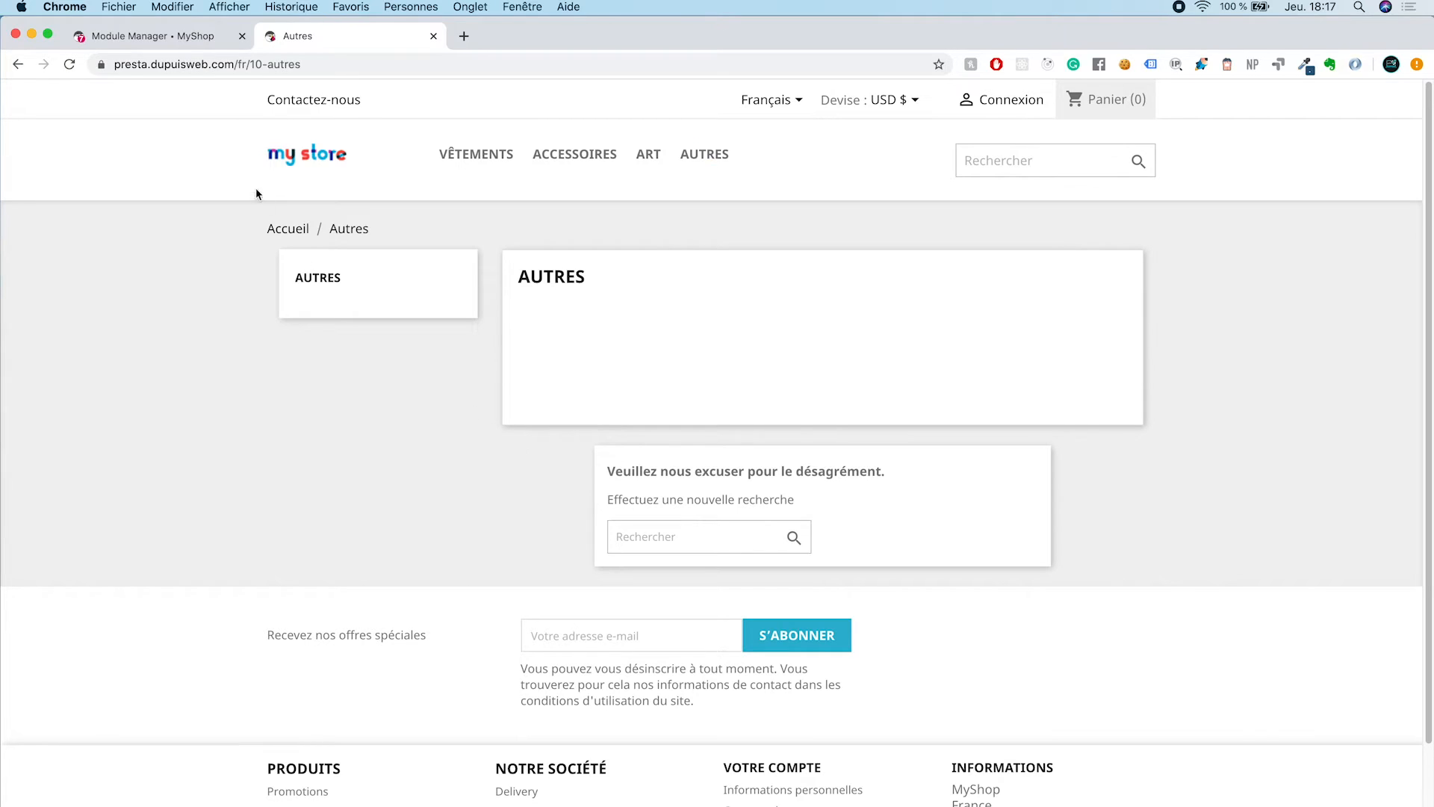
Step: Open the Customizable mug product in the back office catalogue, associate it with the Autres category and save it
left_click(146, 37)
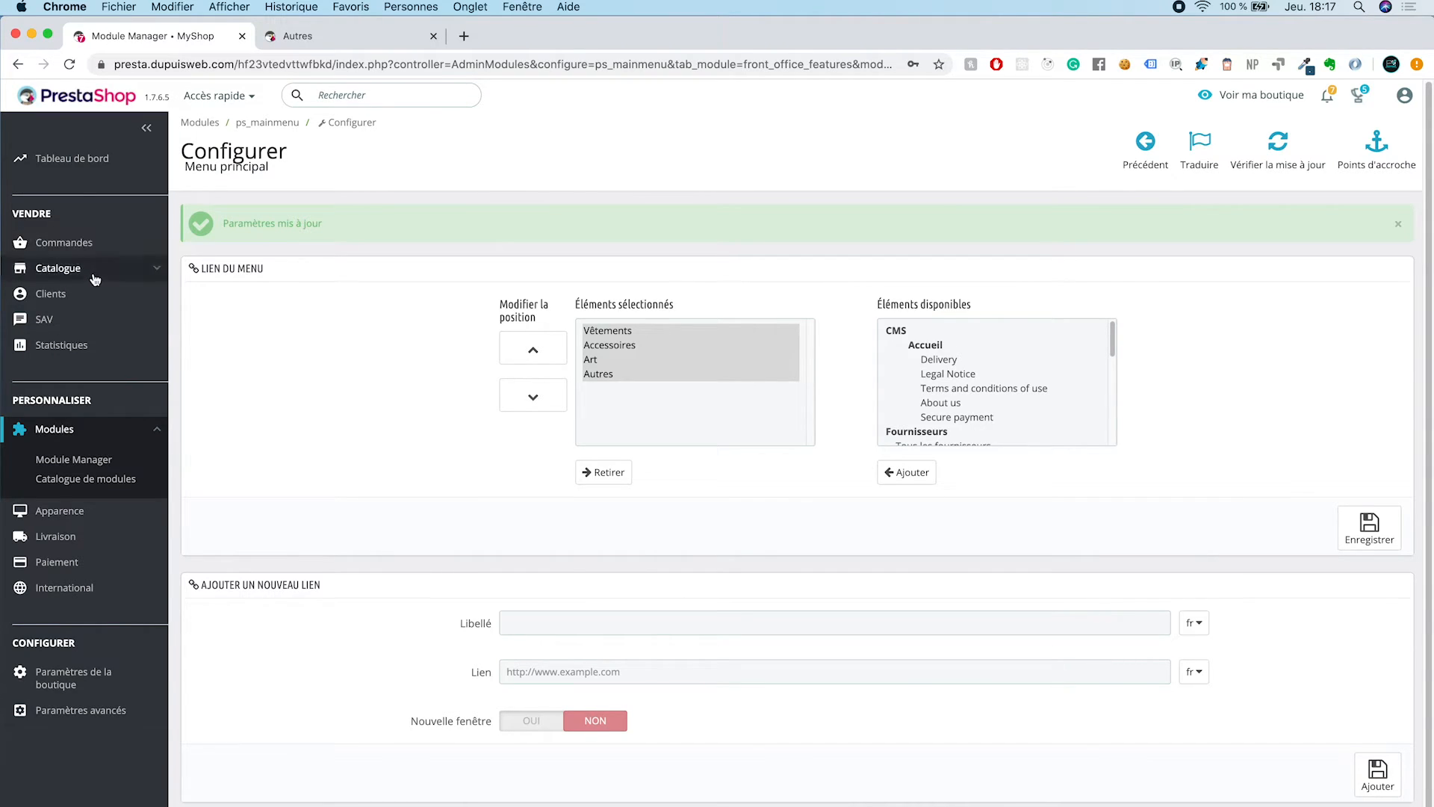
mouse_move(82, 269)
left_click(66, 300)
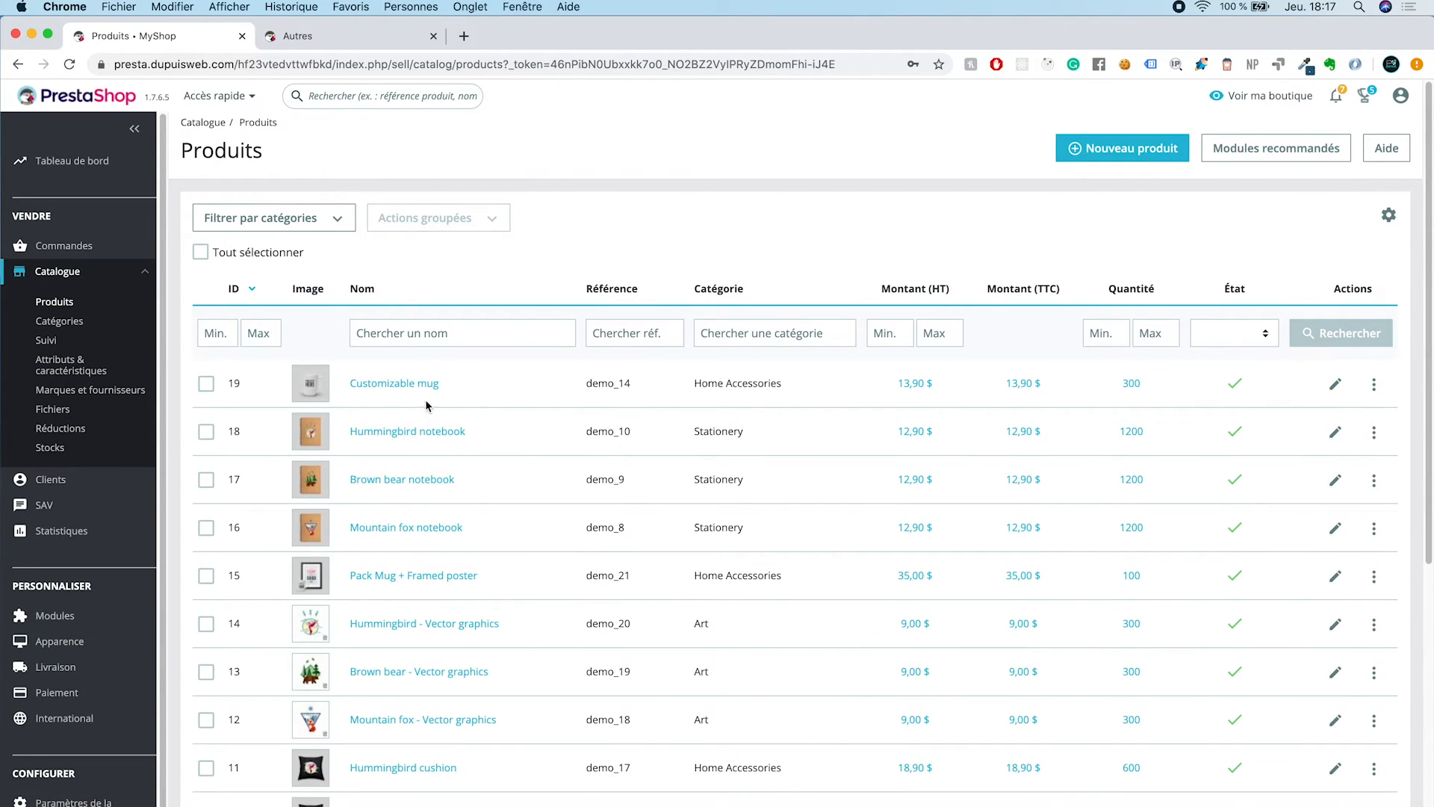
left_click(398, 385)
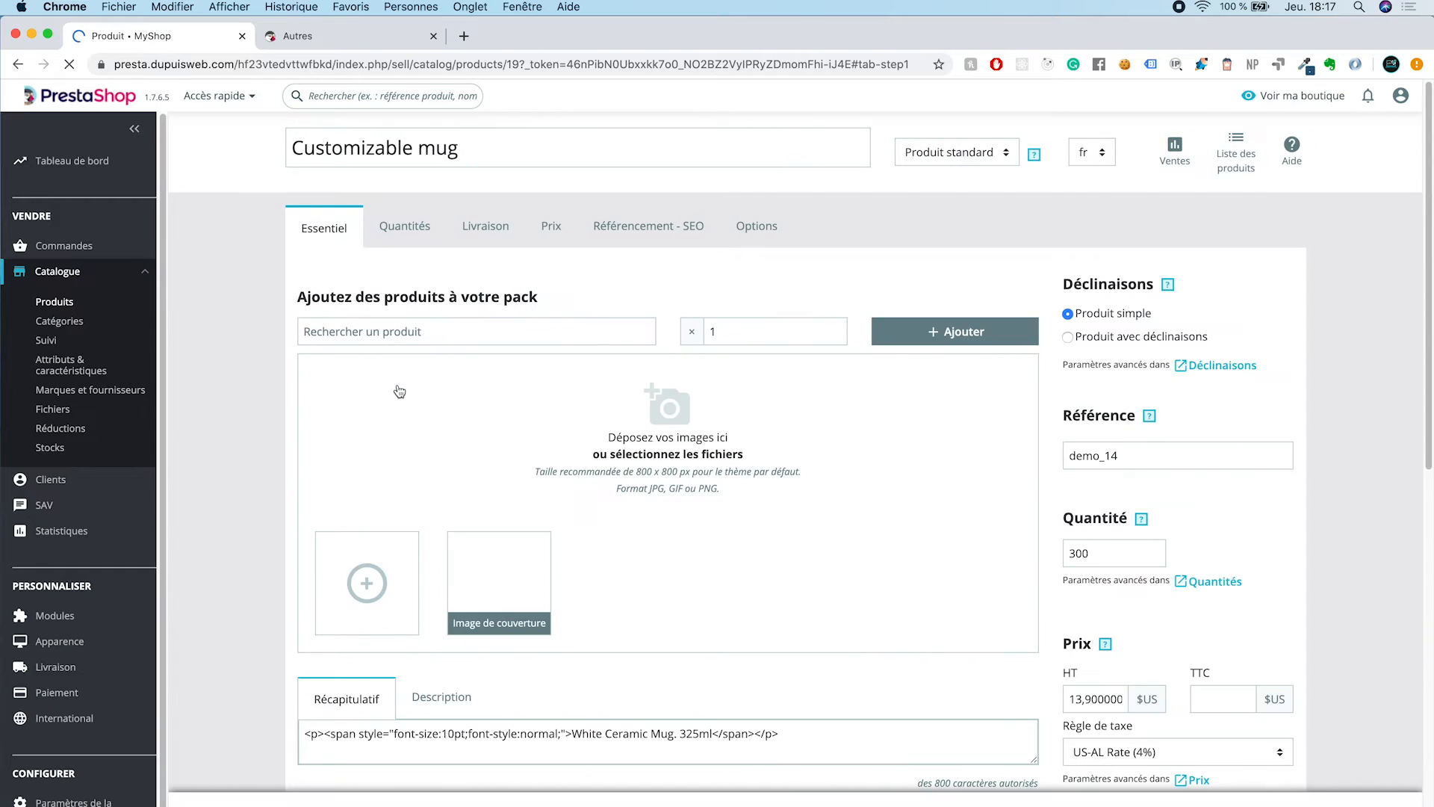
scroll(748, 375, "down", 5)
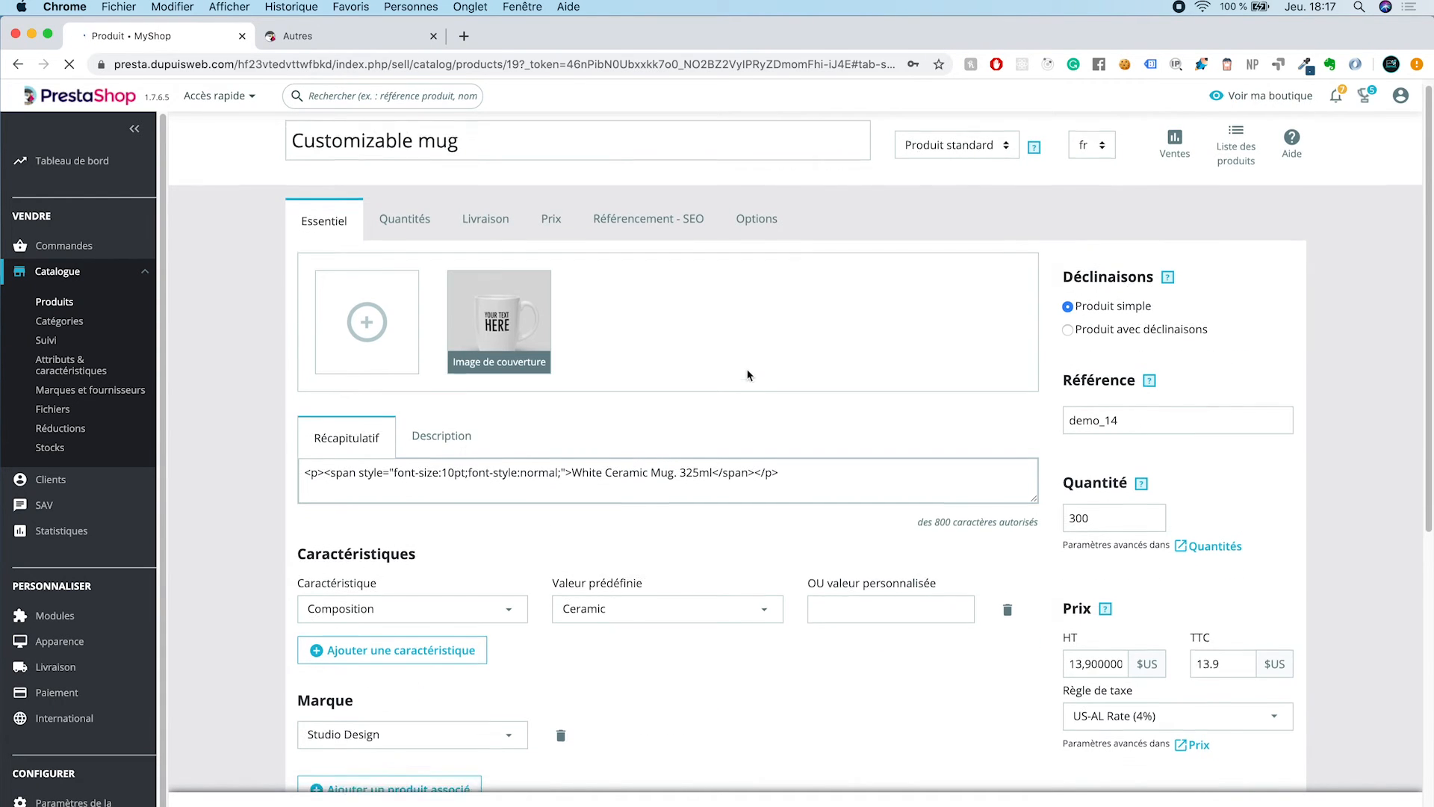
scroll(748, 375, "down", 3)
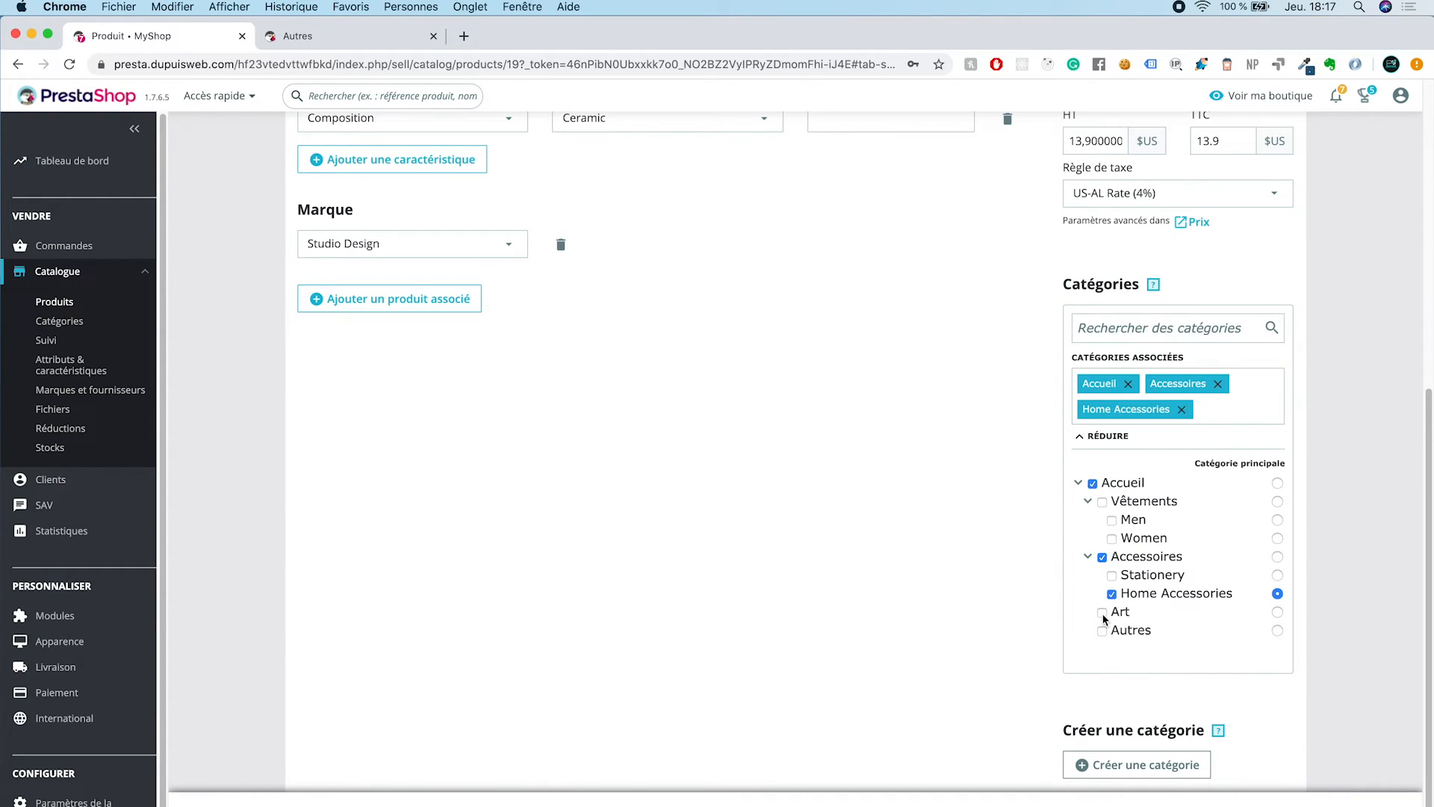
left_click(1103, 632)
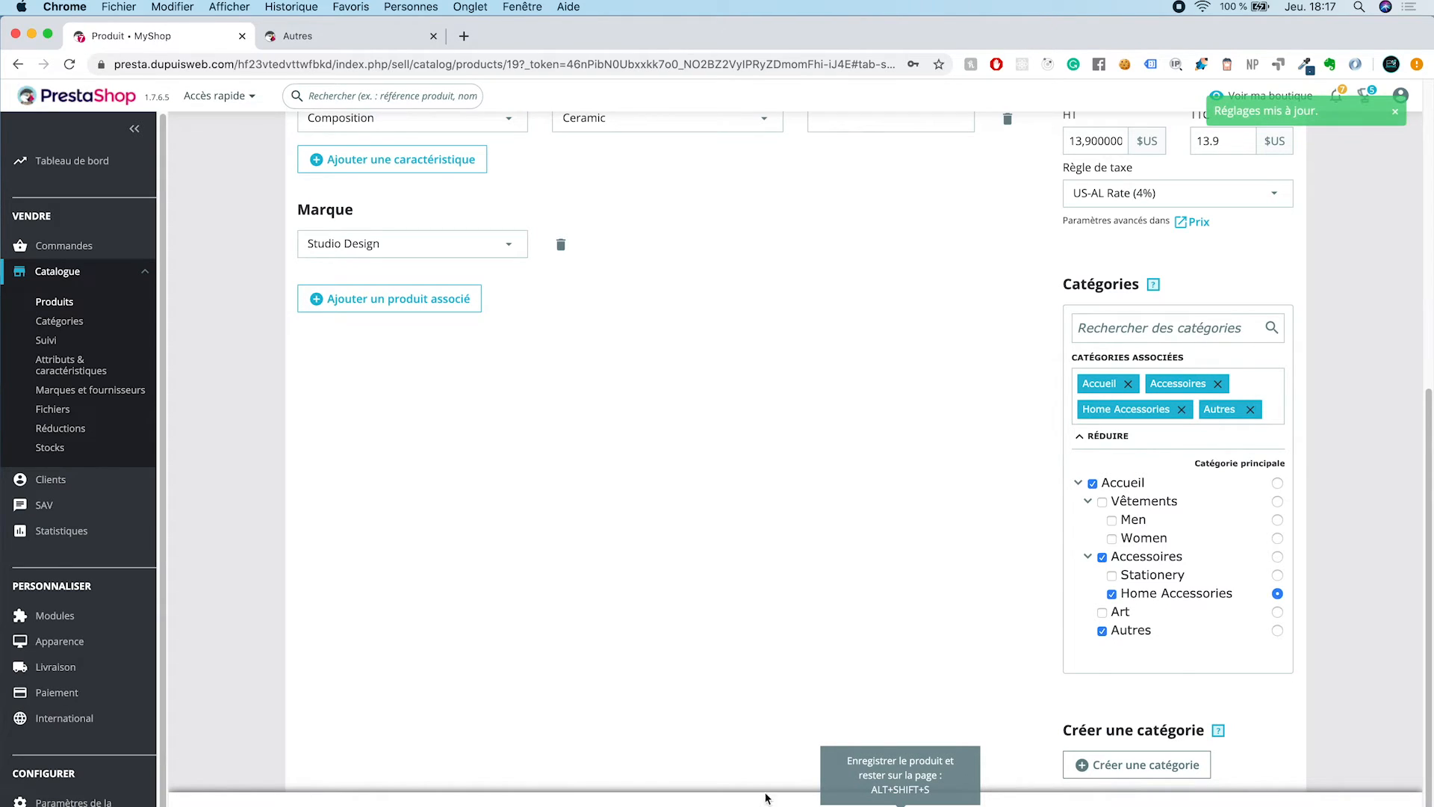
Step: Reload the storefront's Autres category page and examine the Customizable mug's product page from there
left_click(338, 45)
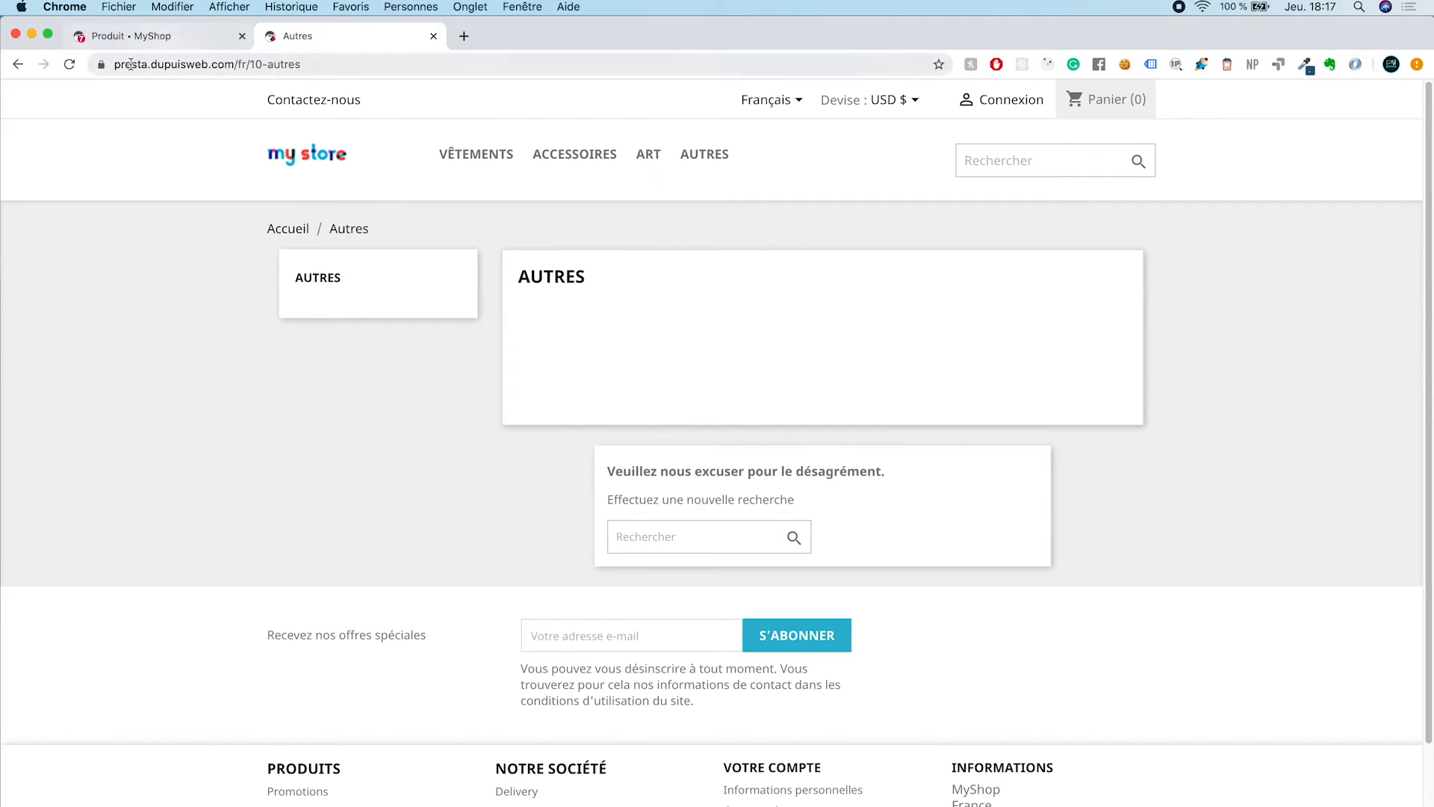
left_click(69, 65)
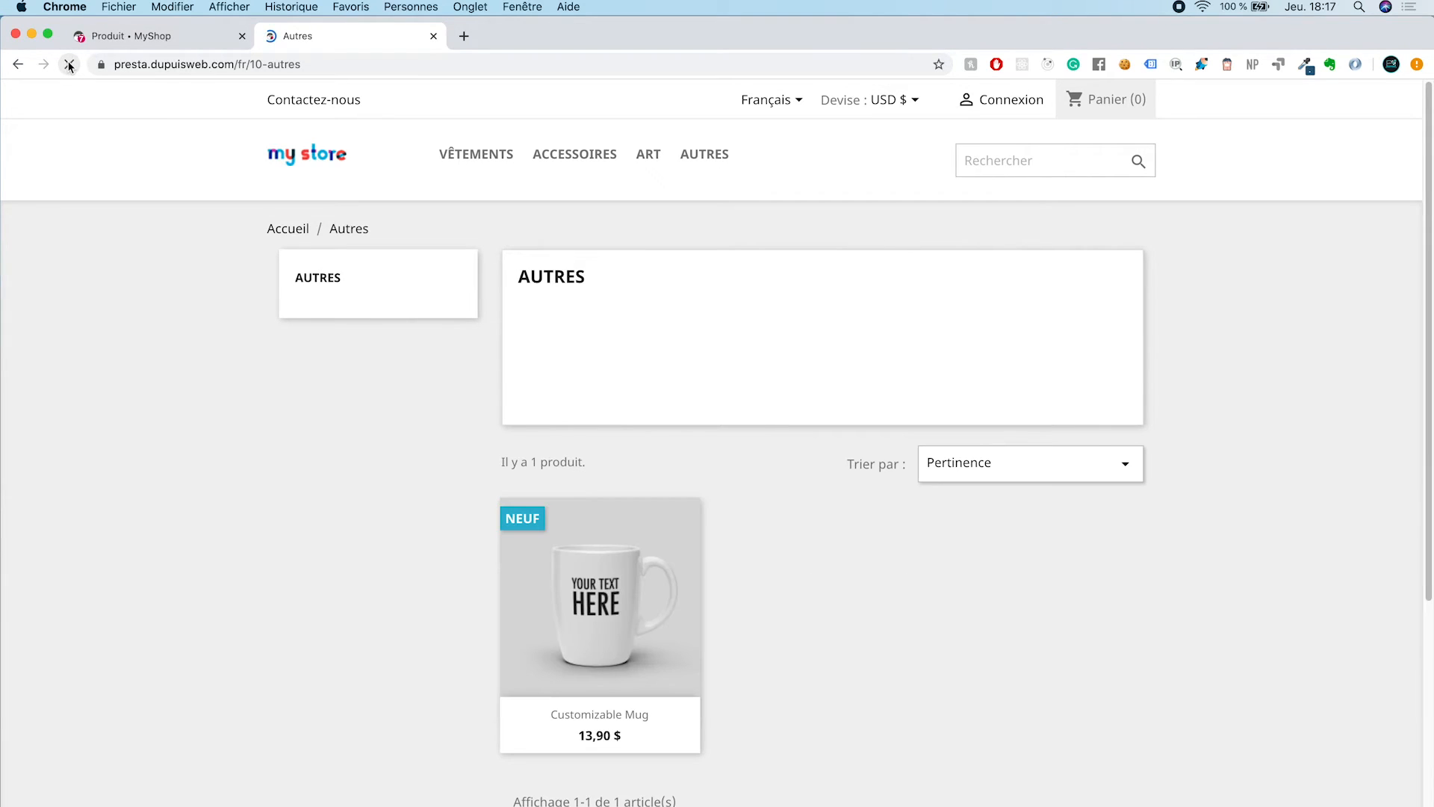
scroll(441, 484, "down", 2)
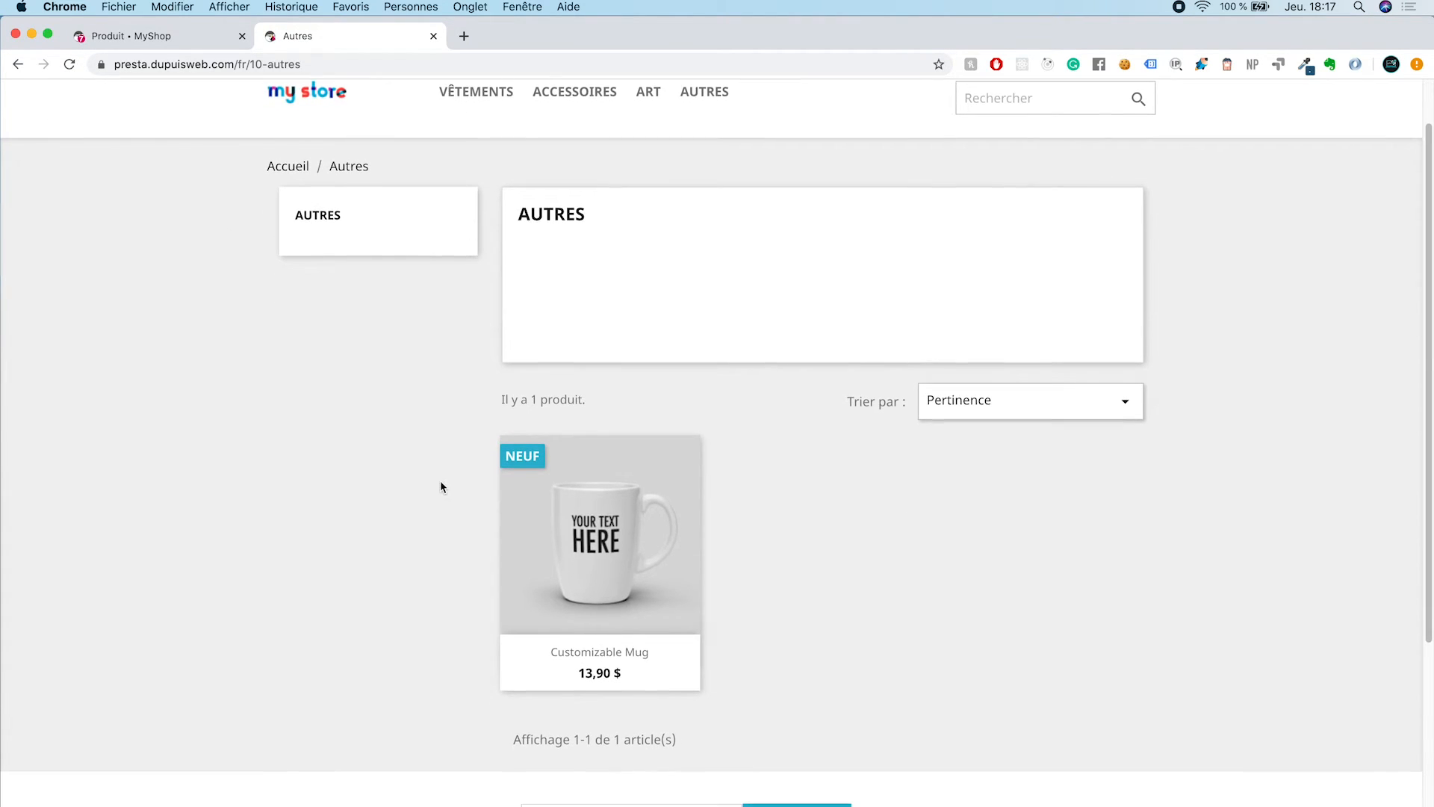
left_click(575, 539)
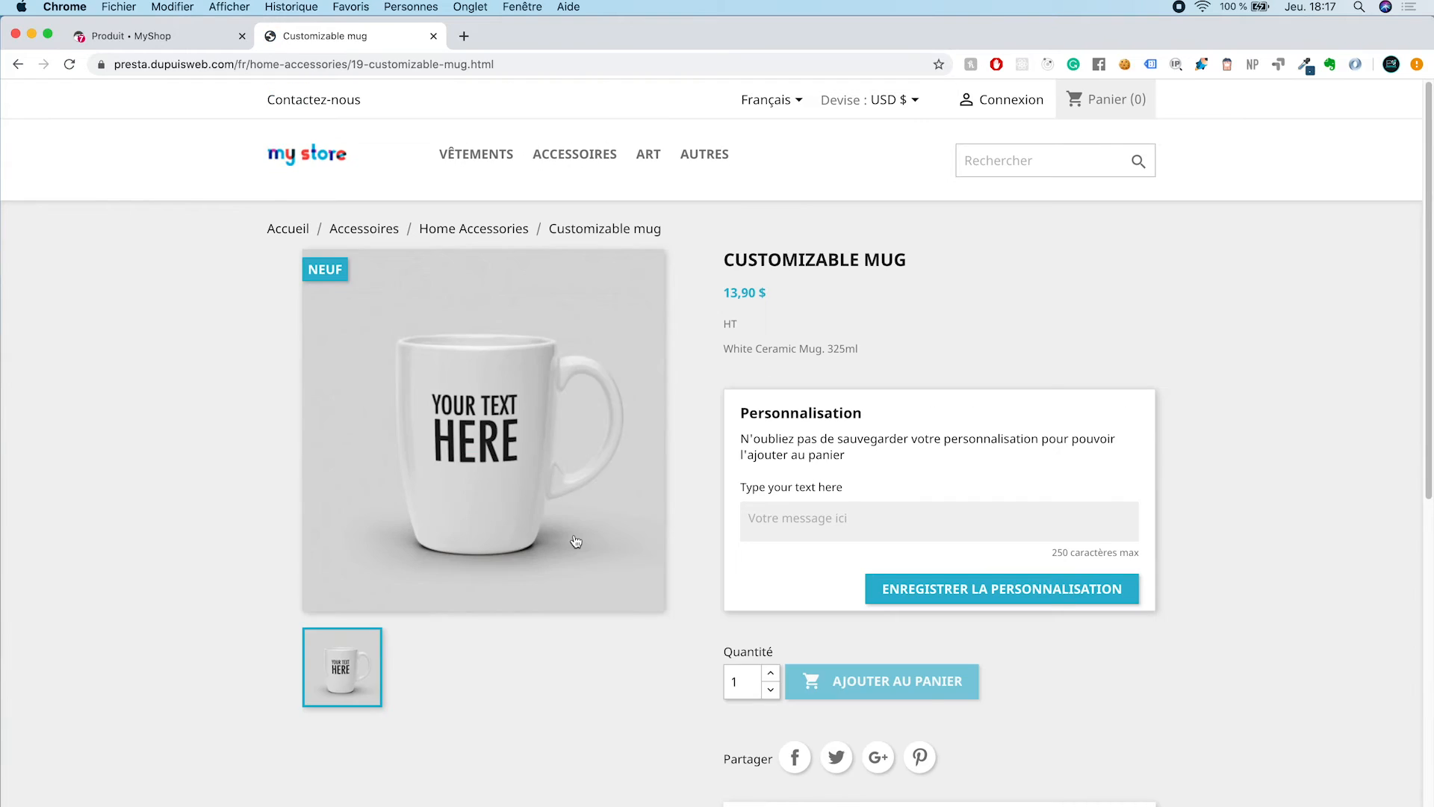
scroll(610, 377, "down", 2)
scroll(610, 376, "up", 2)
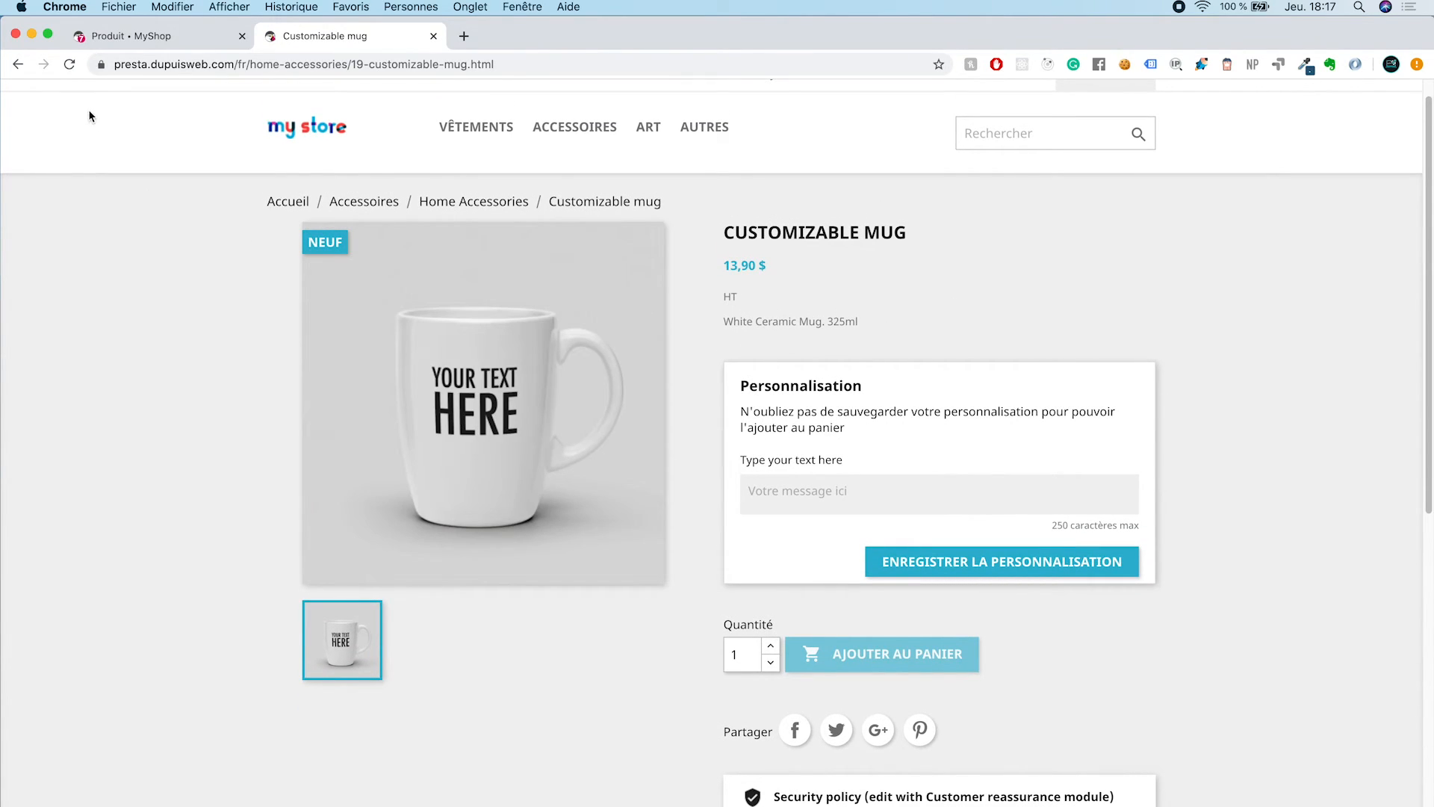
Step: Try associating the Customizable mug with the Men category in the back office, and remove that association again
left_click(127, 35)
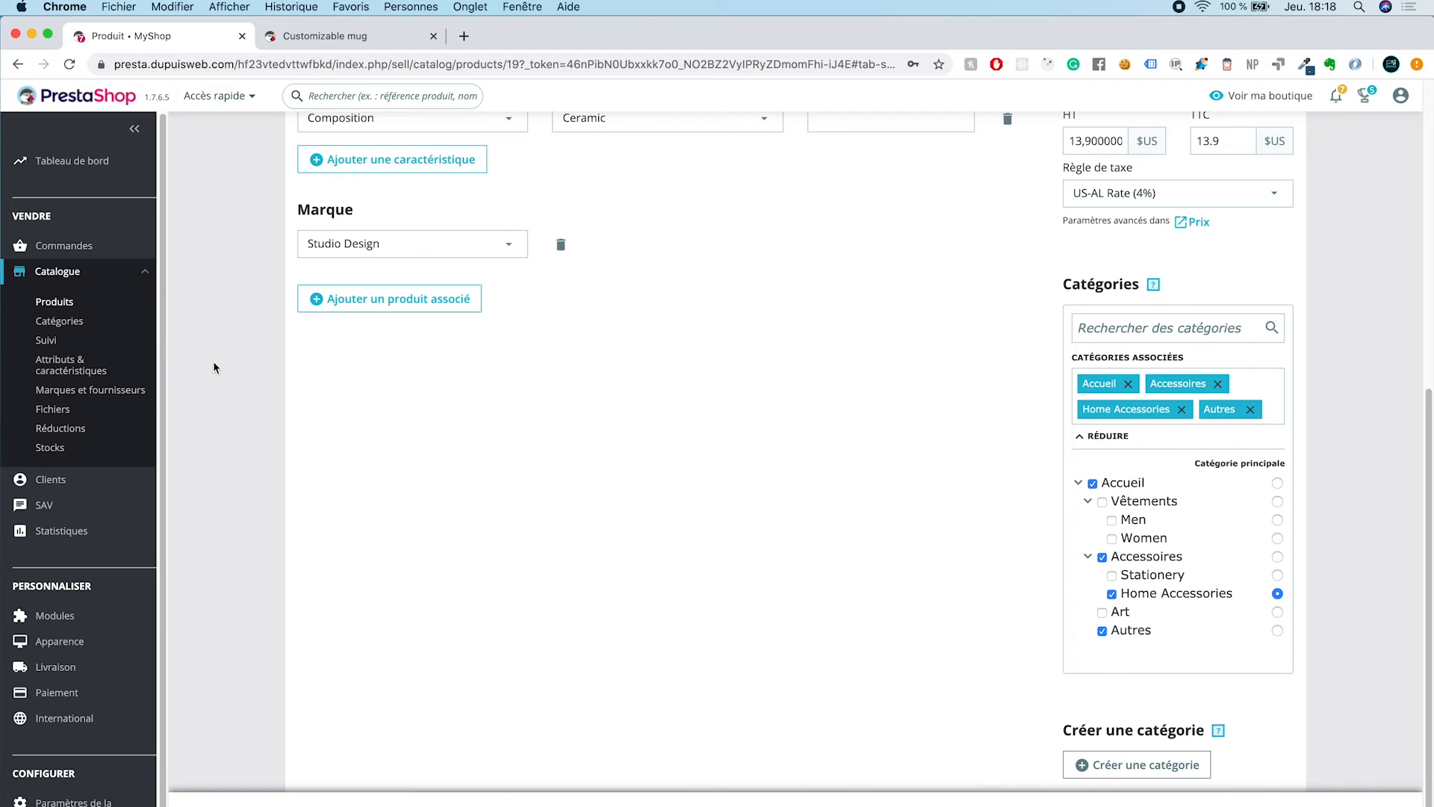
scroll(865, 513, "up", 1)
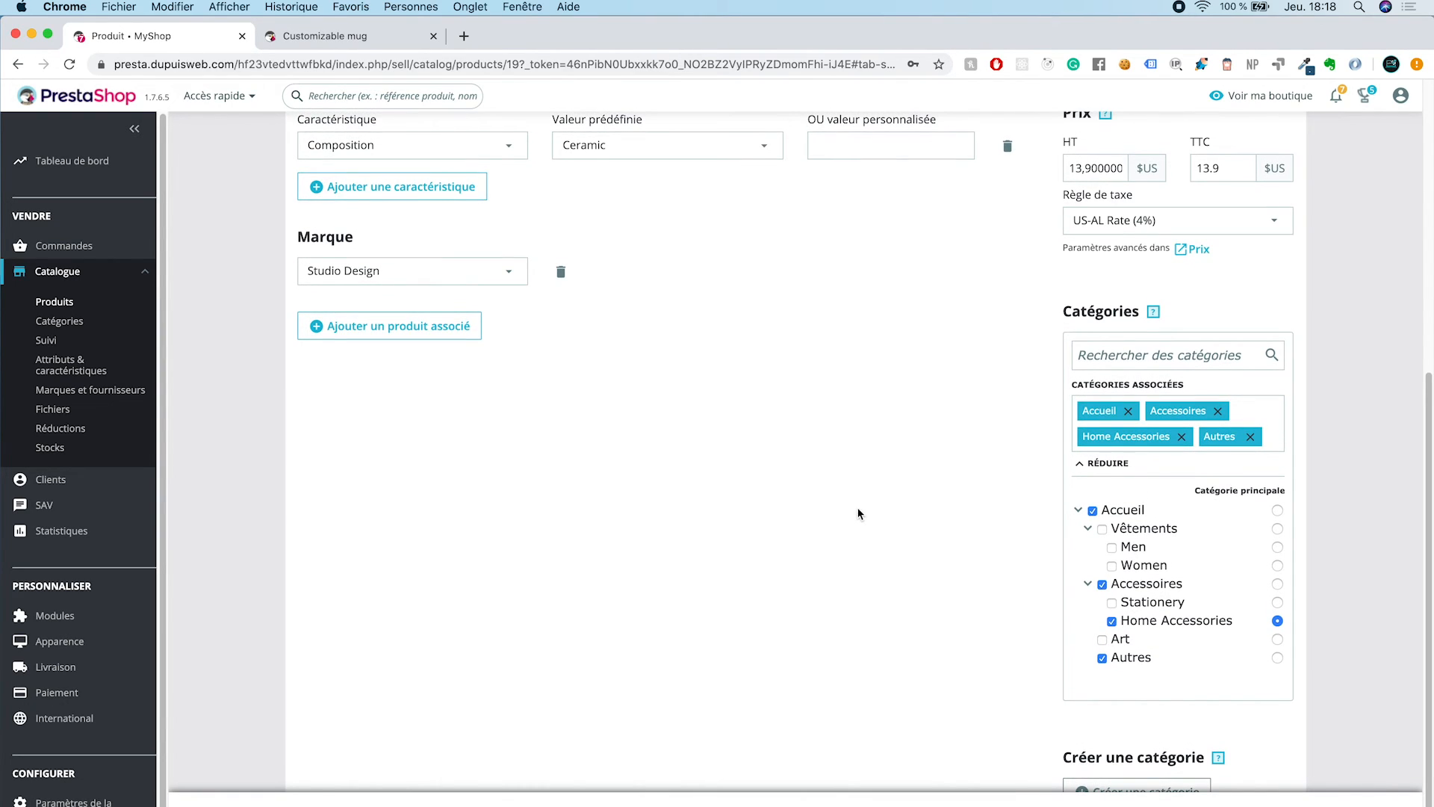
left_click(1113, 550)
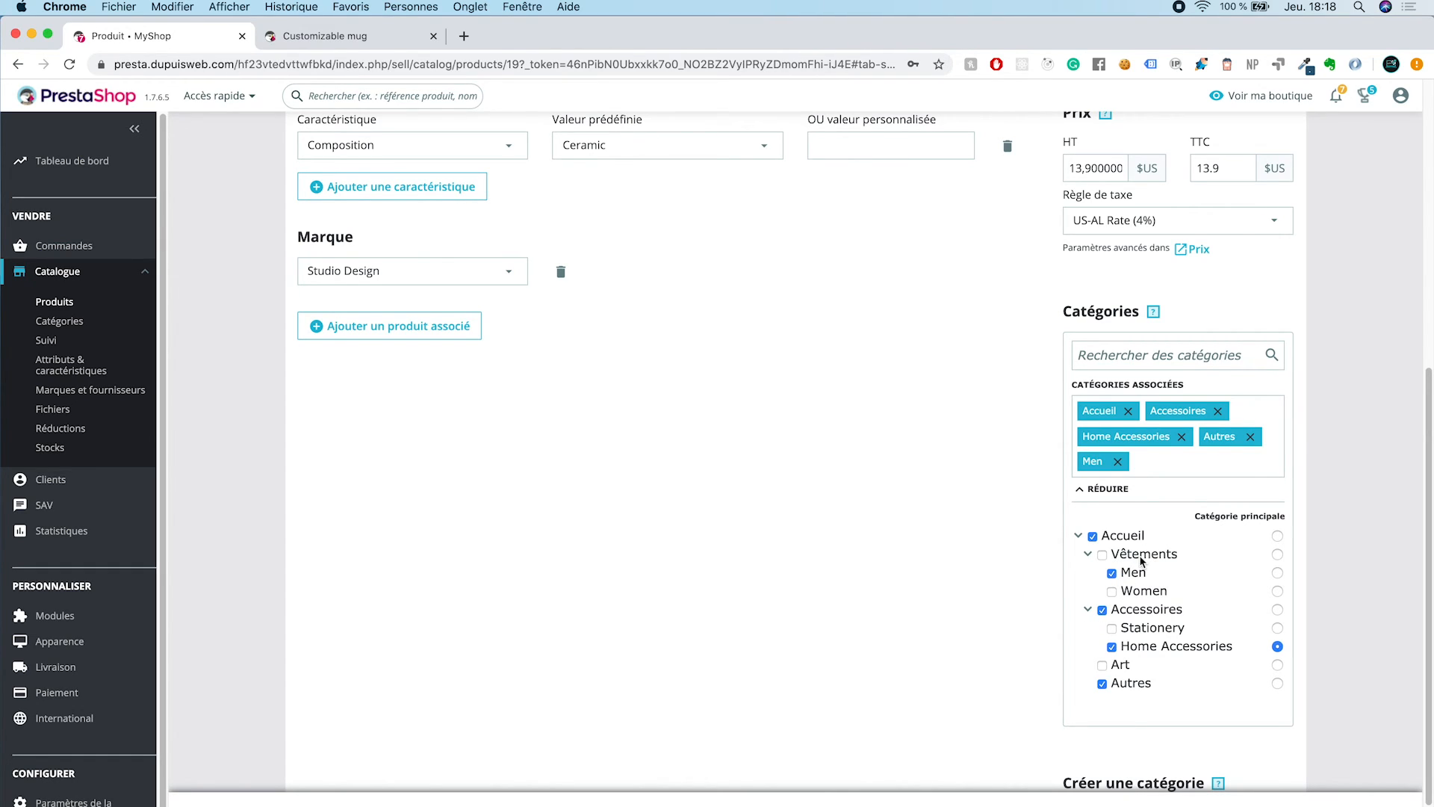
left_click(1113, 573)
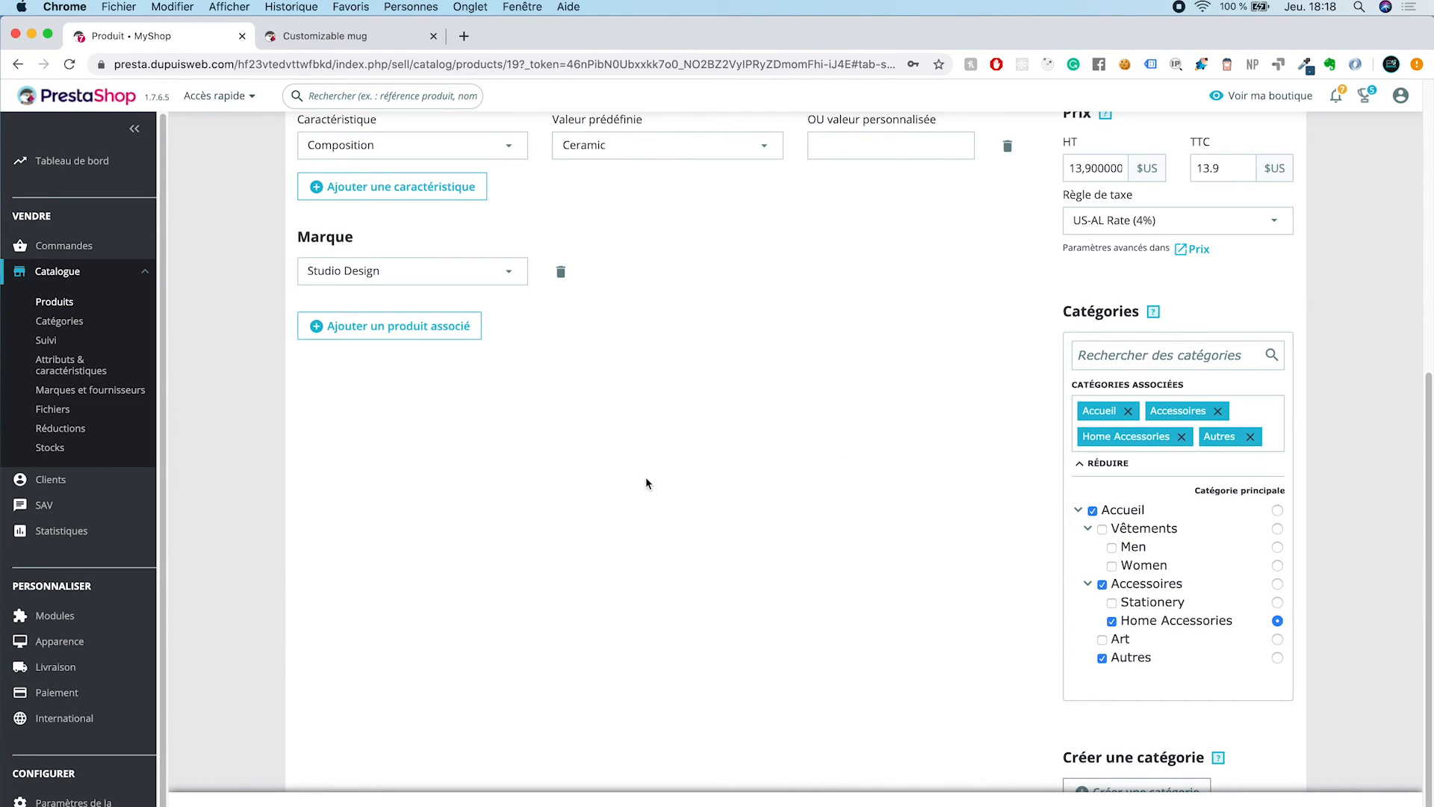
Step: Look over the beginning of the mug's product form and return to its storefront page
scroll(647, 483, "up", 3)
scroll(645, 482, "up", 4)
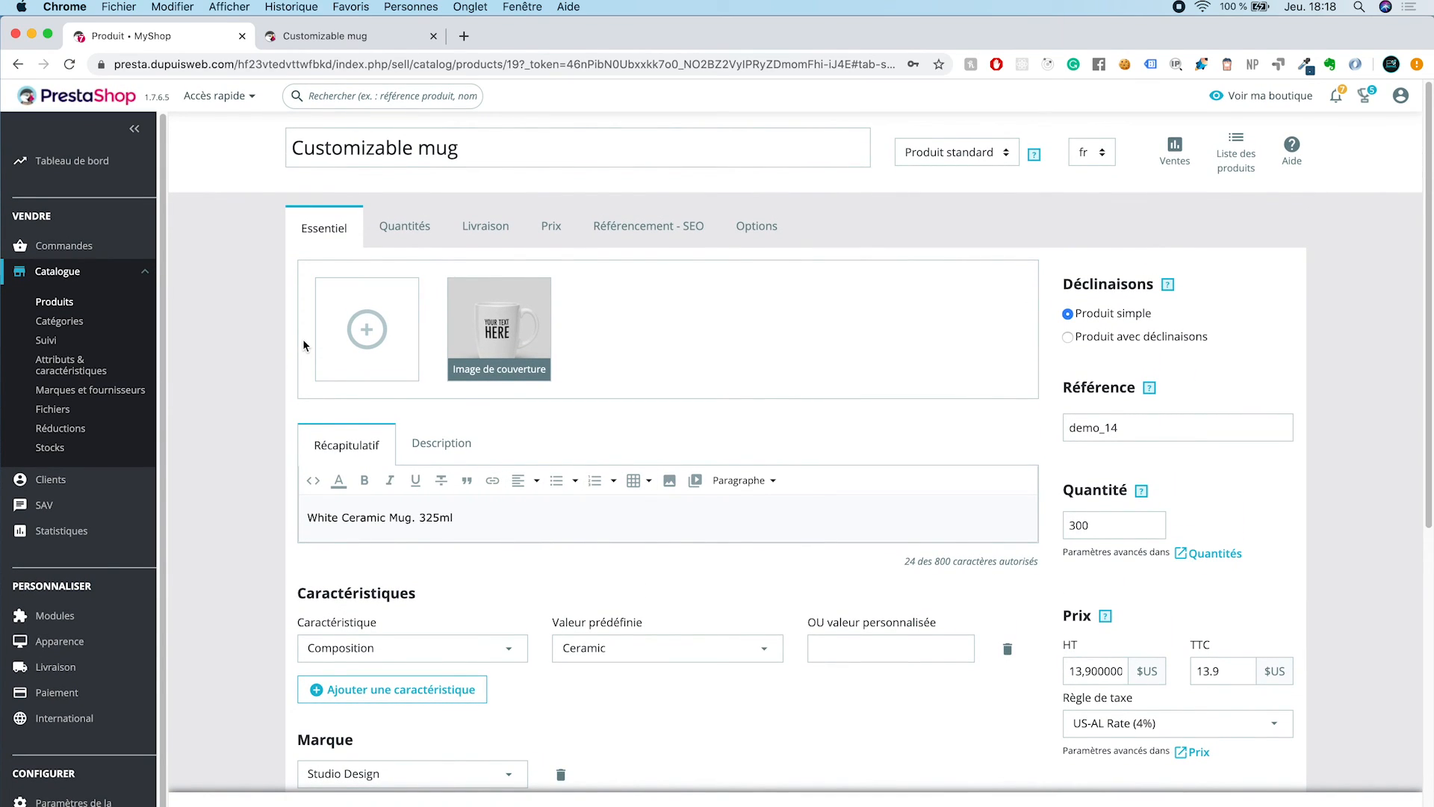
left_click(325, 36)
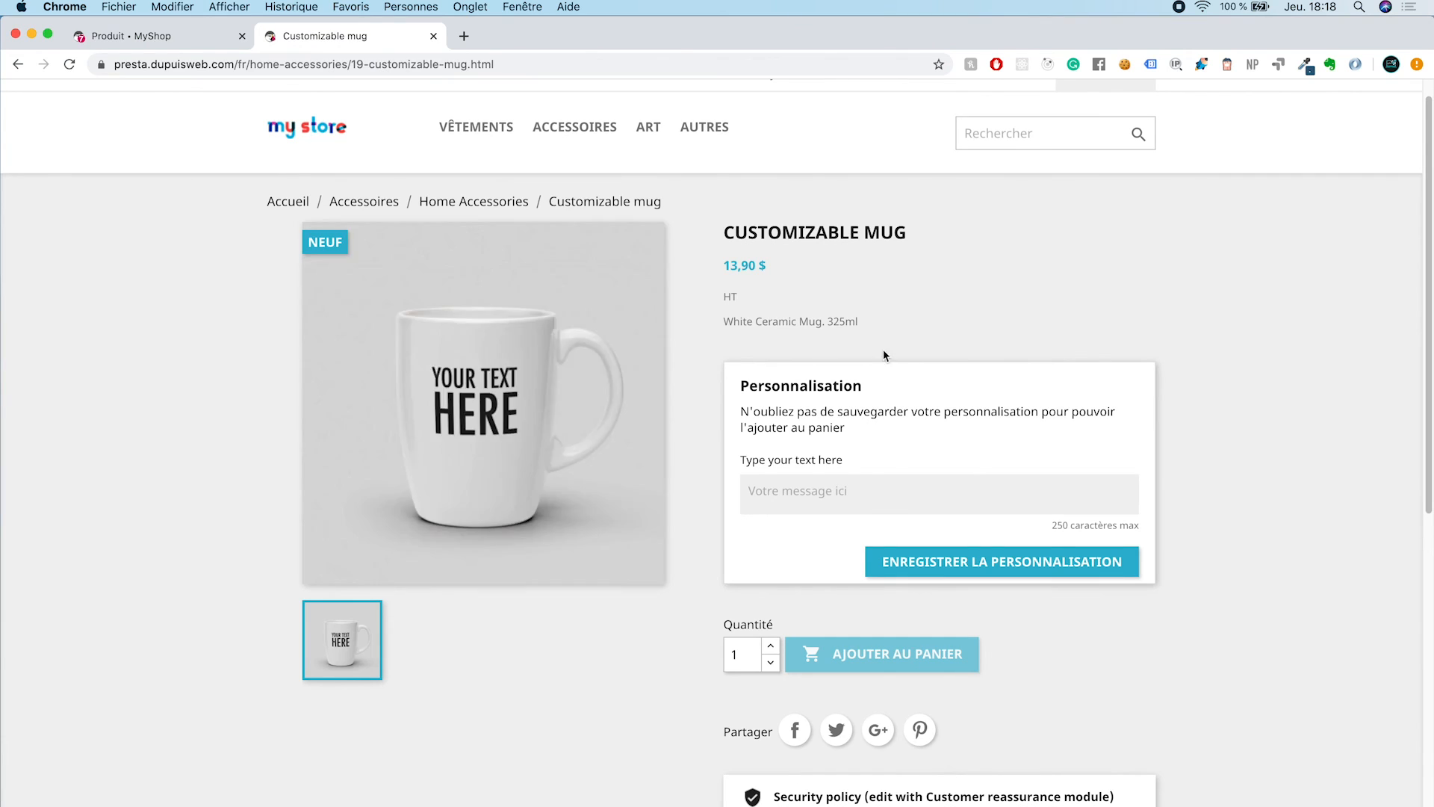